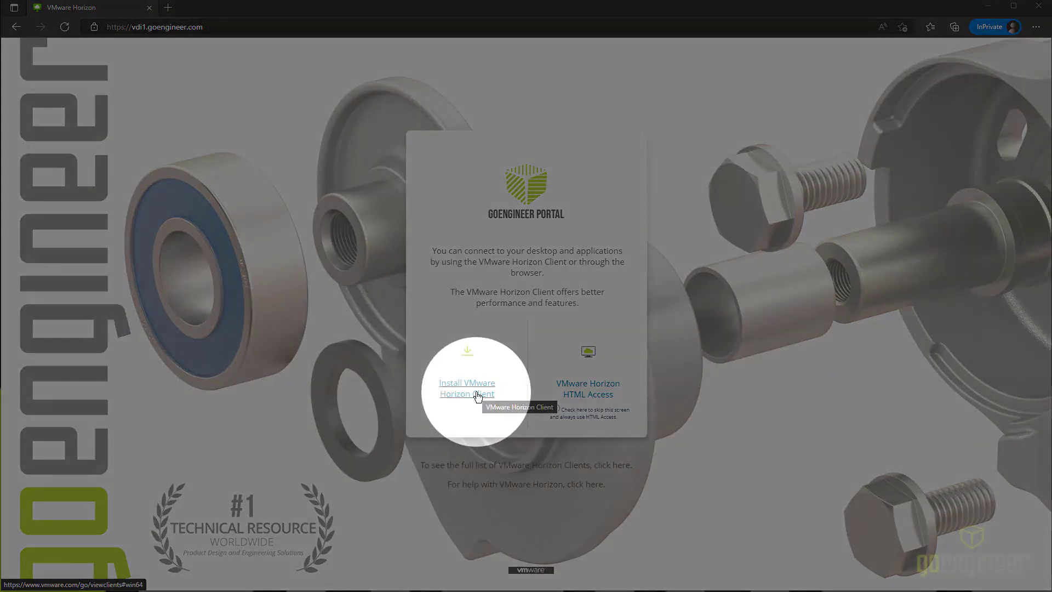
Step: Download the Windows installer VMware-Horizon-Client-2203-8.5.0-19584195.exe from VMware Customer Connect
left_click(477, 393)
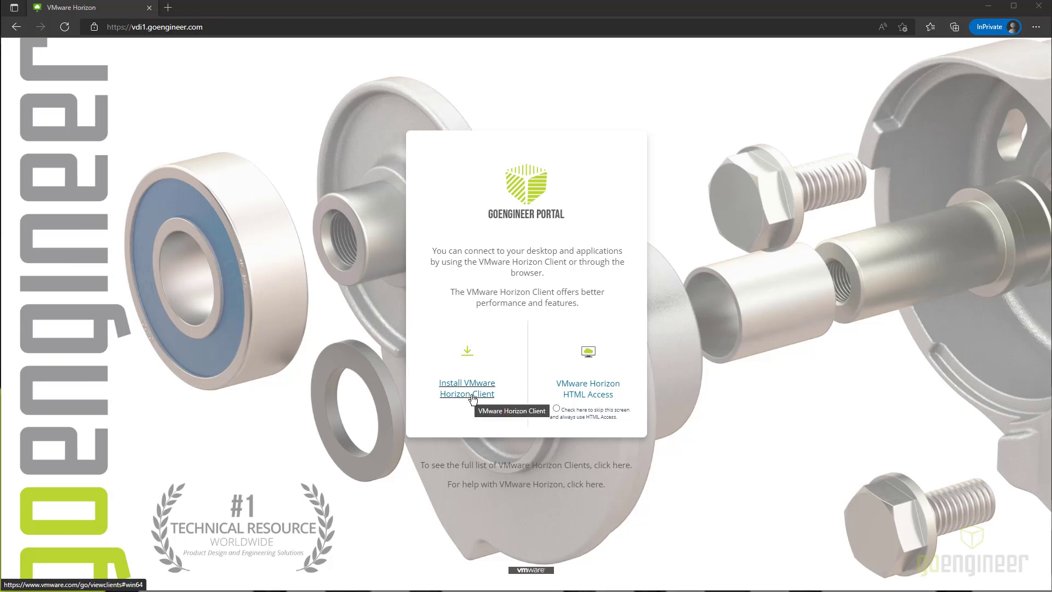
left_click(470, 399)
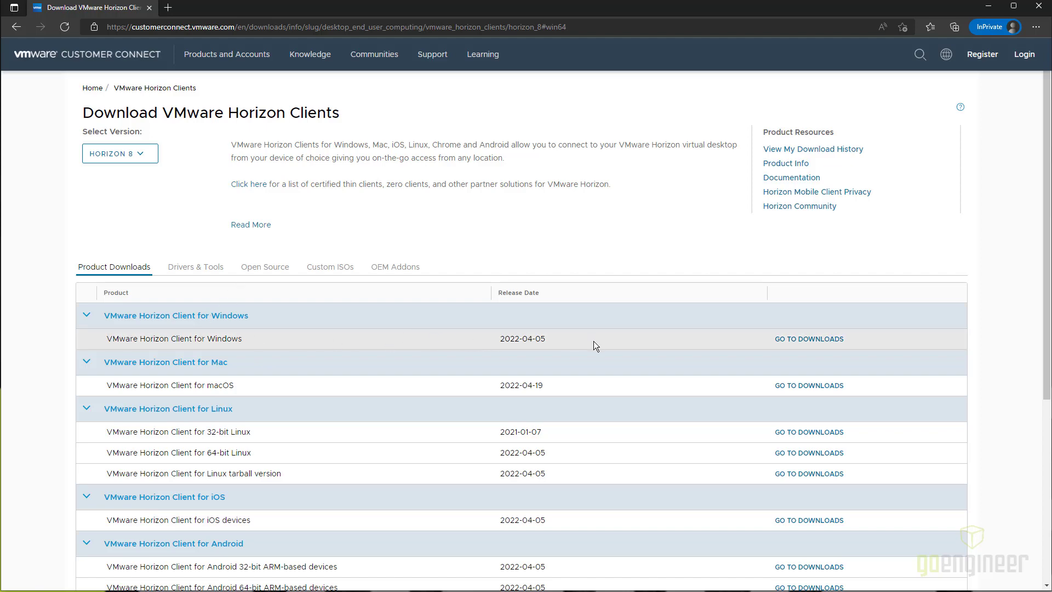
scroll(264, 337, "down", 2)
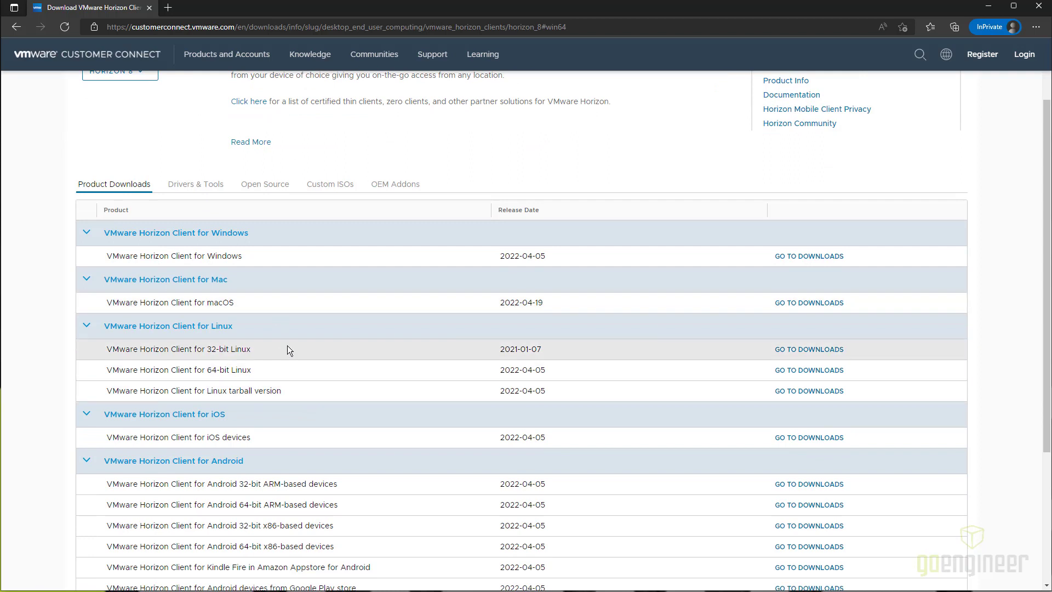
scroll(312, 333, "down", 2)
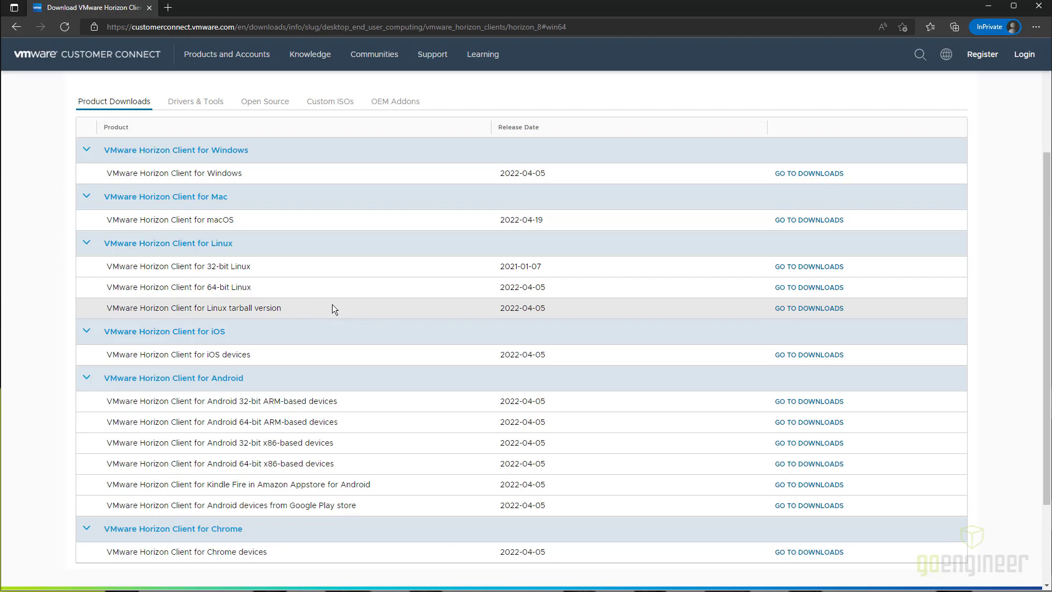
scroll(335, 309, "up", 2)
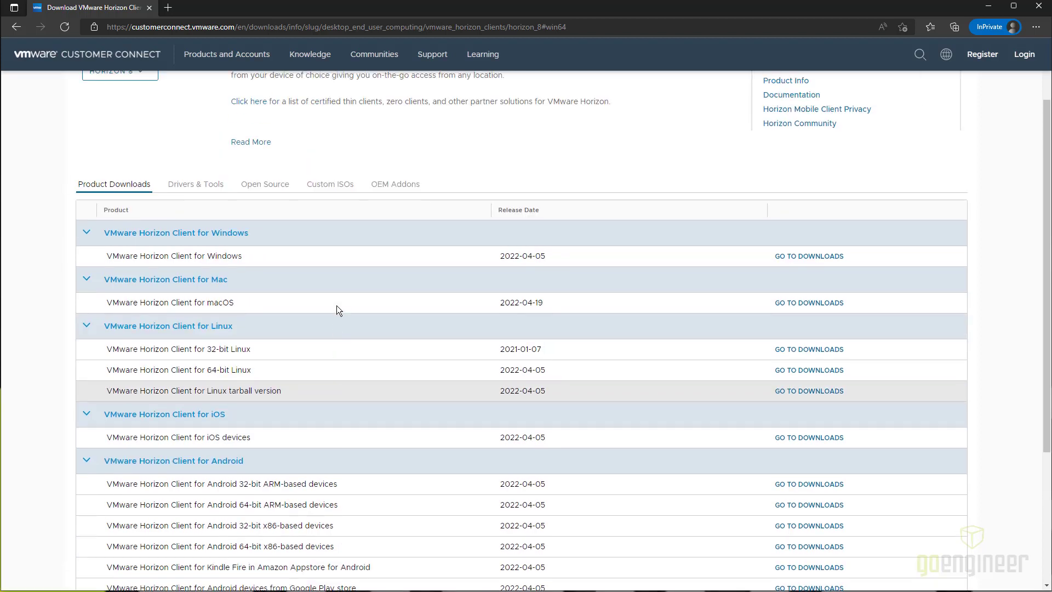
left_click(820, 258)
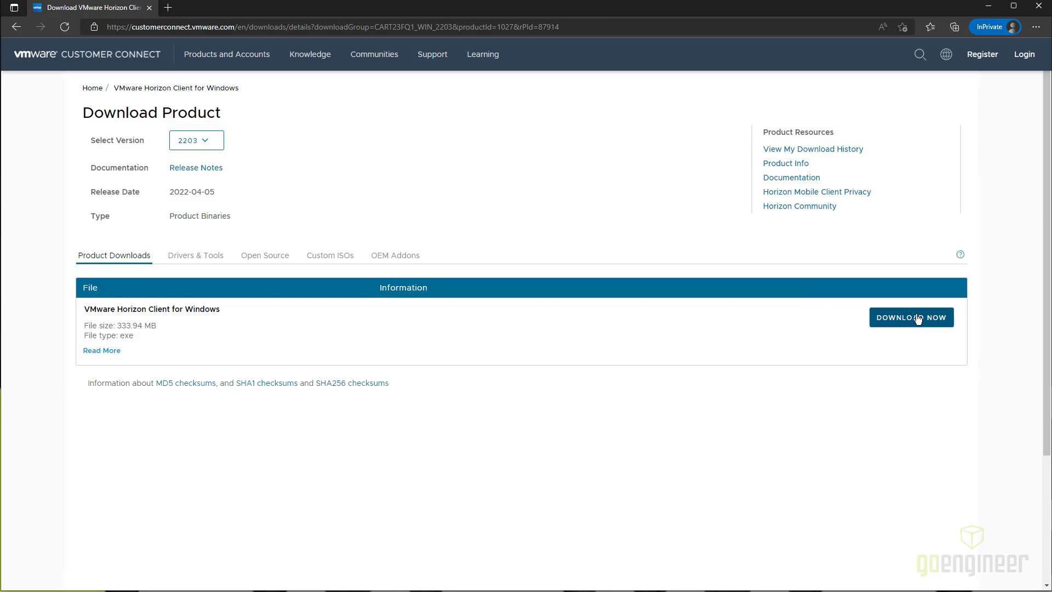
left_click(918, 318)
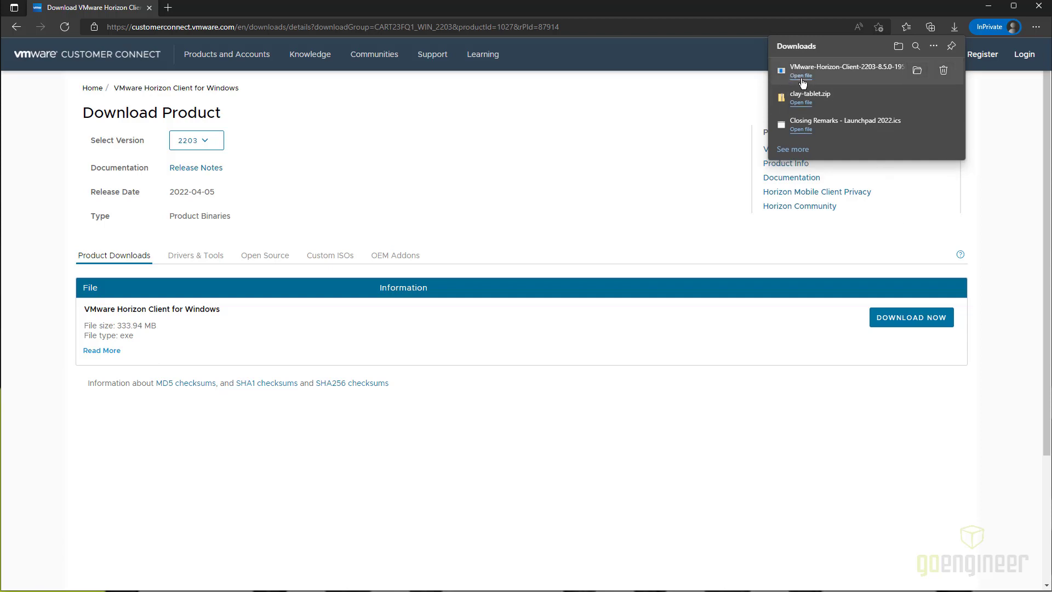
Step: Run the downloaded installer, agree to the terms, and install Horizon Client to completion
left_click(801, 76)
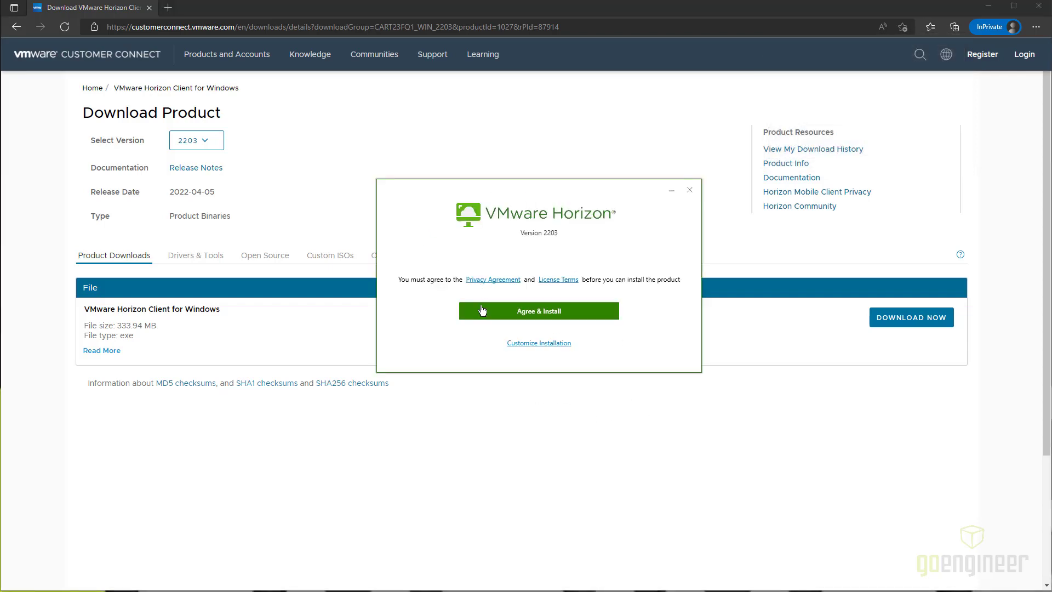
left_click(599, 314)
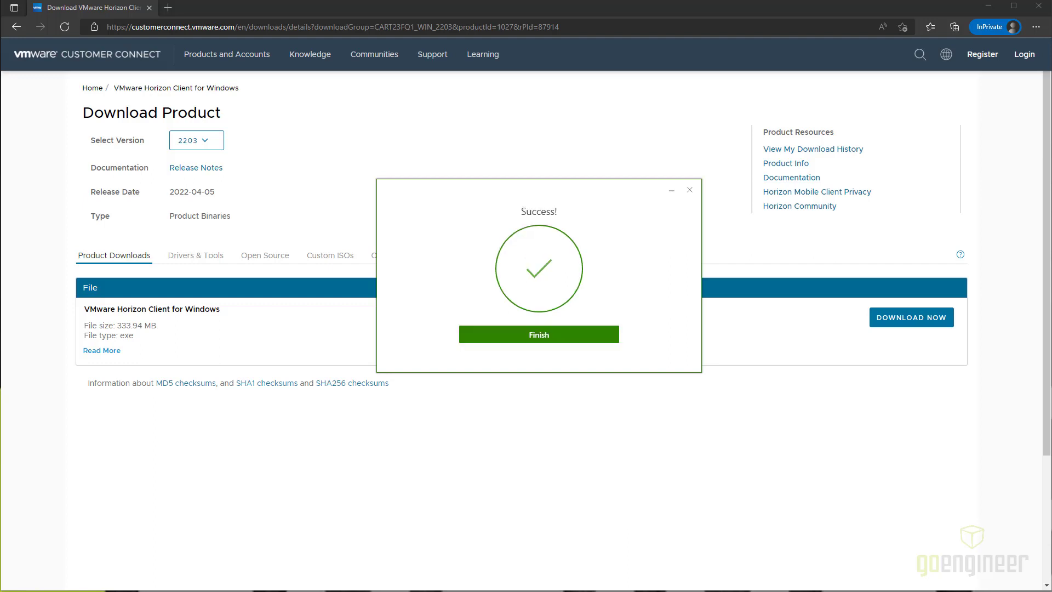
left_click(517, 337)
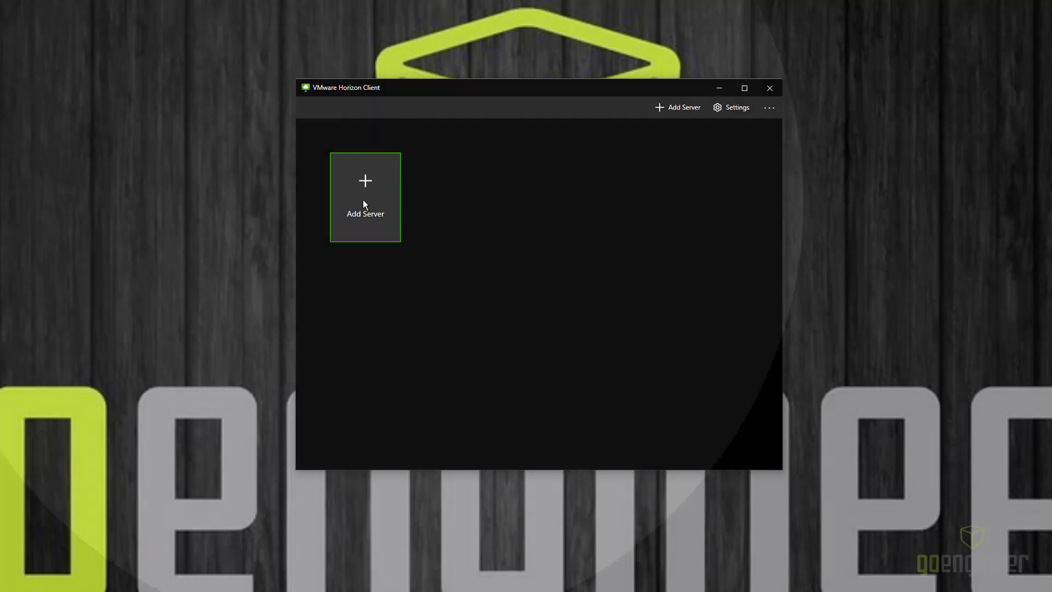
Step: Add vdi2.goengineer.com as a new connection server
left_click(364, 204)
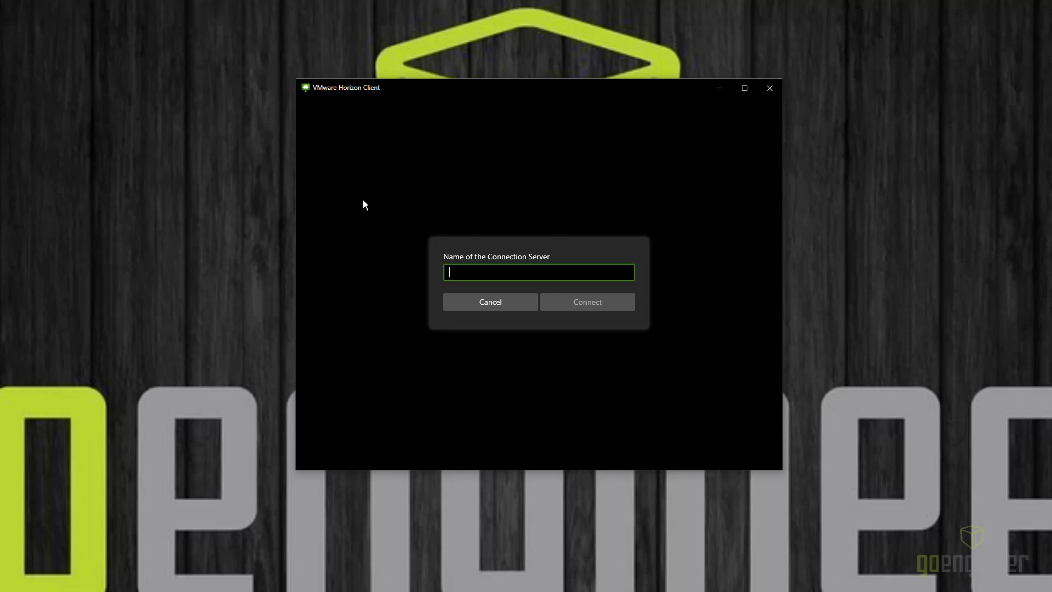
type("vdi2")
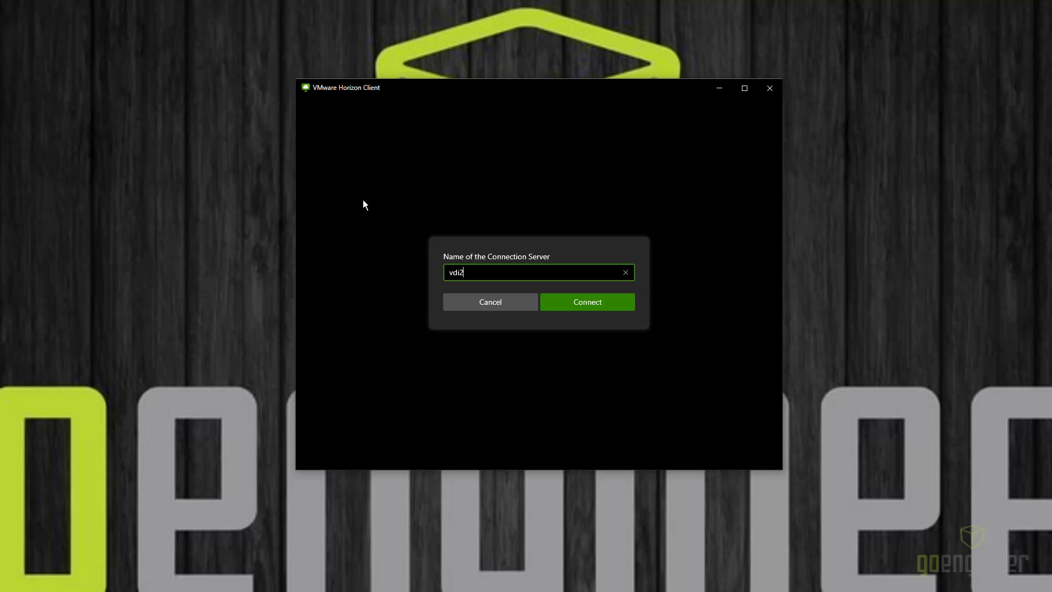
type(".goengineer.com")
key("Return")
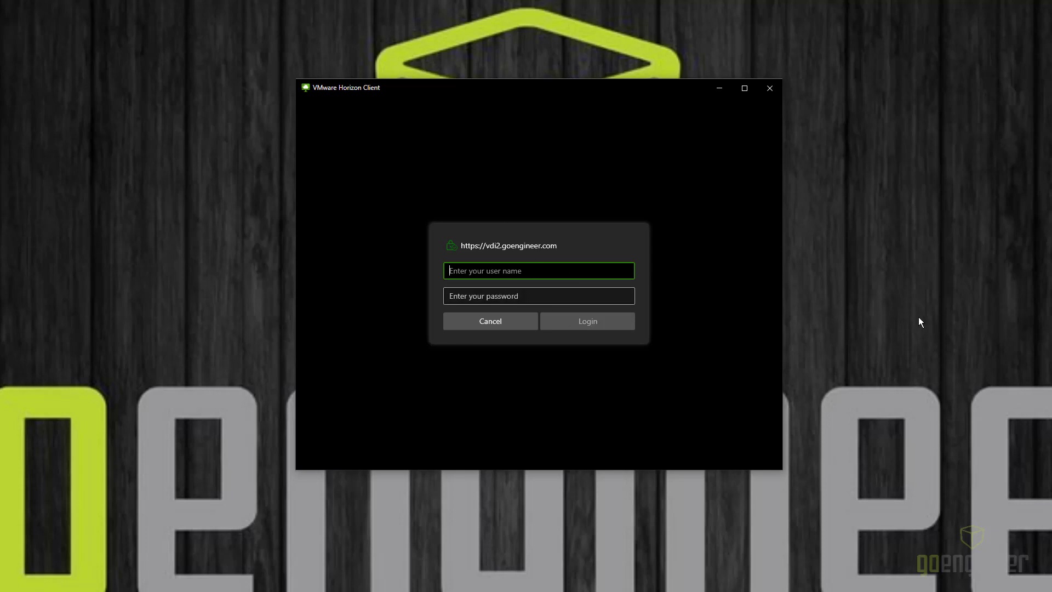
Step: Log in to the server with the account user name and password
type("username")
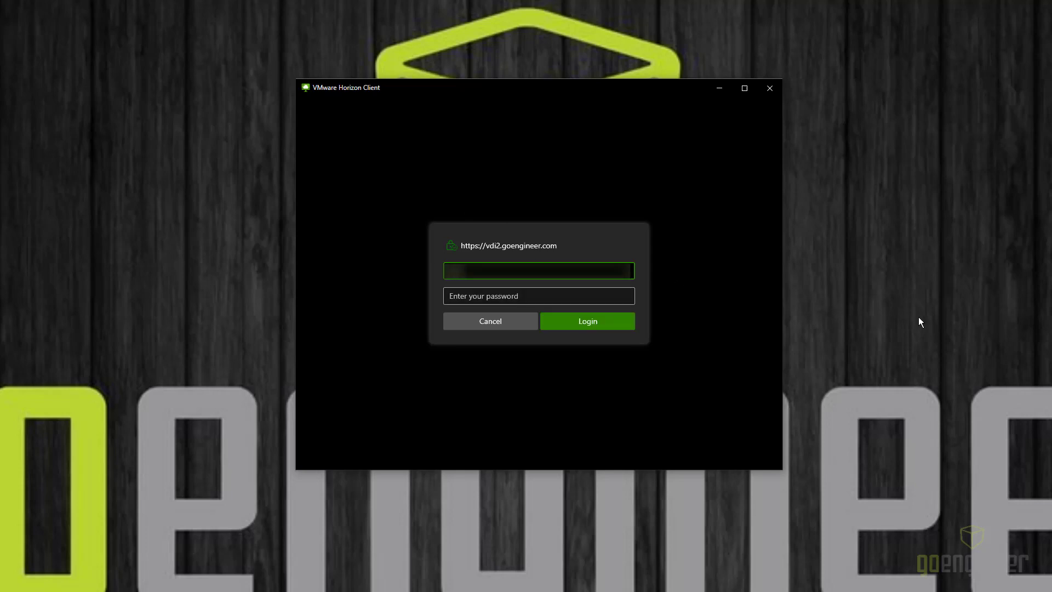
type("name")
key("Tab")
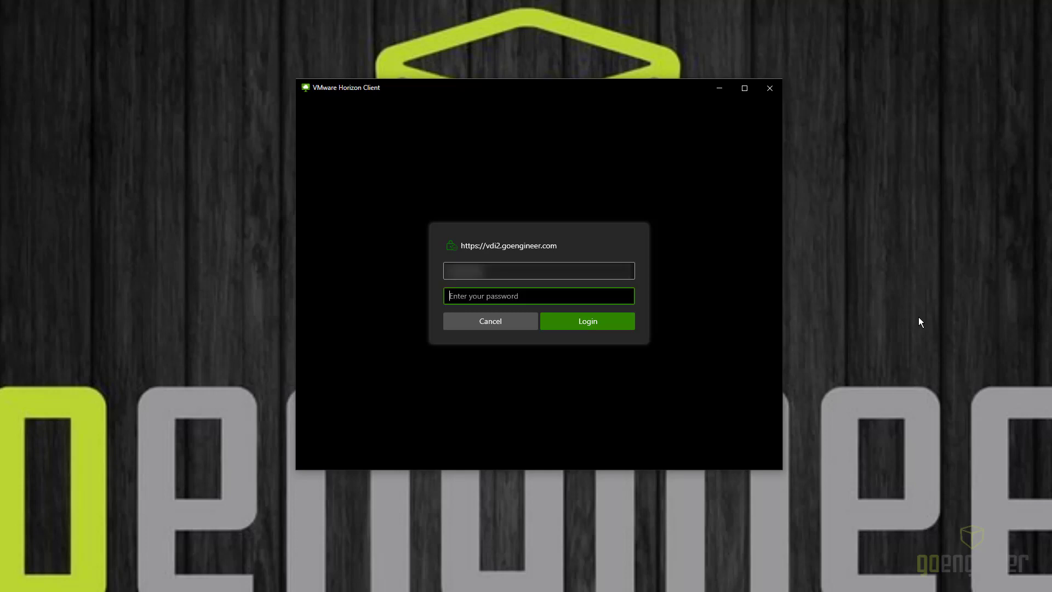
type("password12")
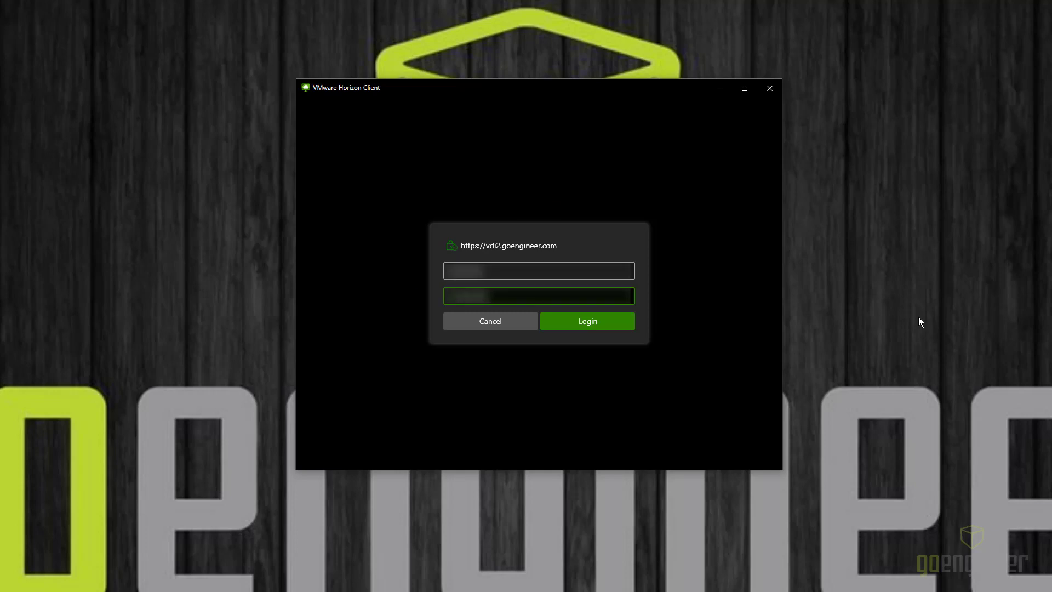
key("Return")
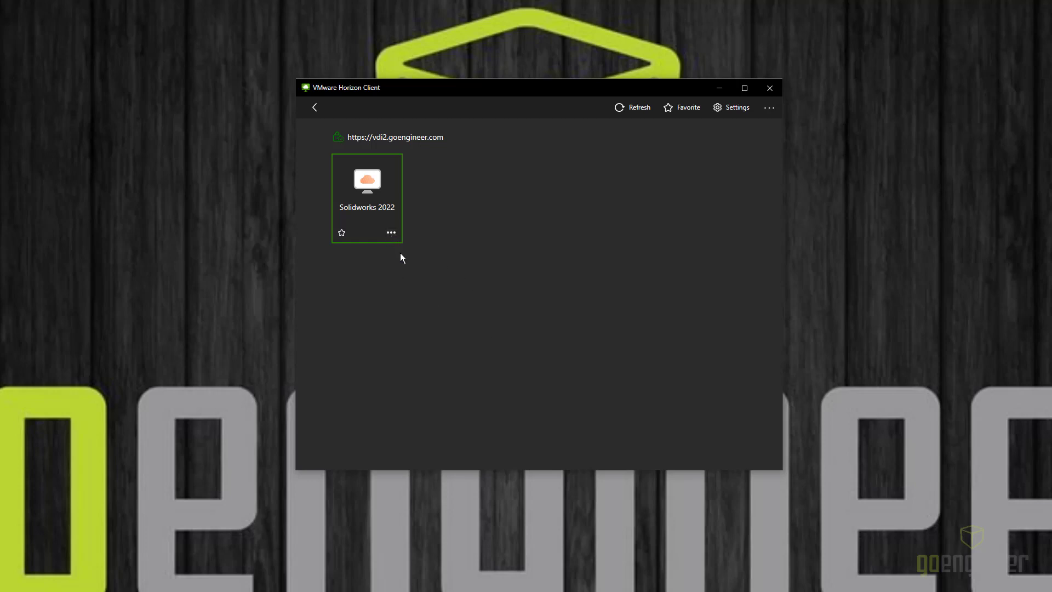
Step: Launch the Solidworks 2022 desktop tile and wait for the remote session to load
double_click(369, 191)
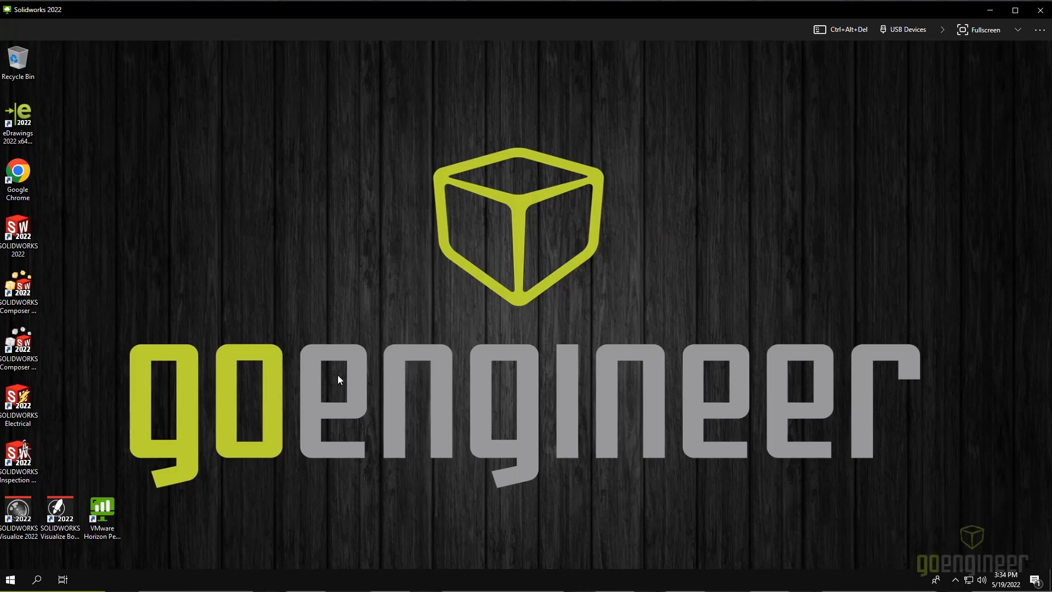
Step: Start SOLIDWORKS 2022 and open File Explorer through the Start search
double_click(28, 240)
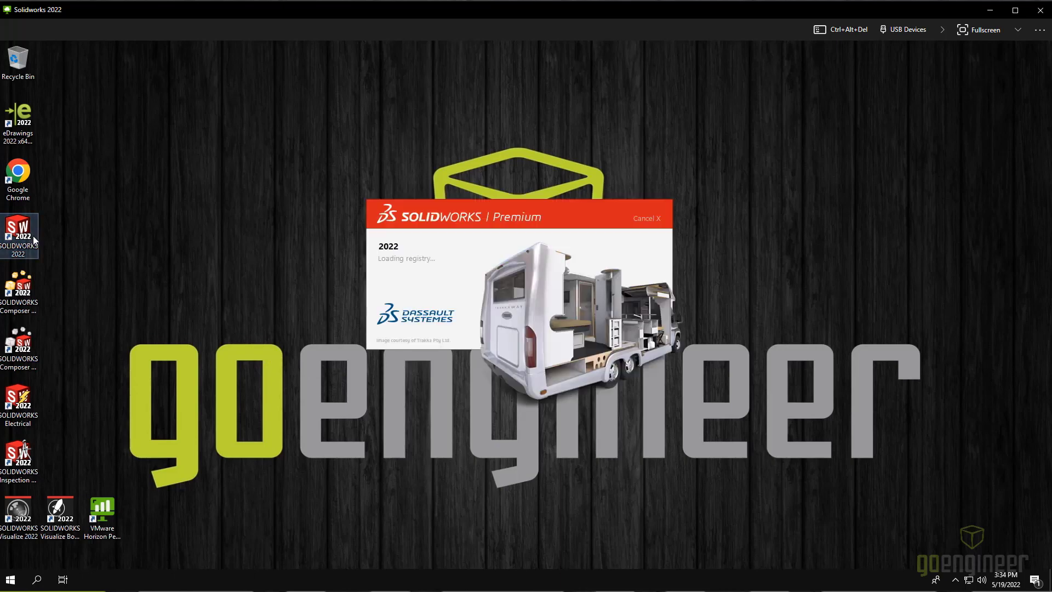
left_click(12, 581)
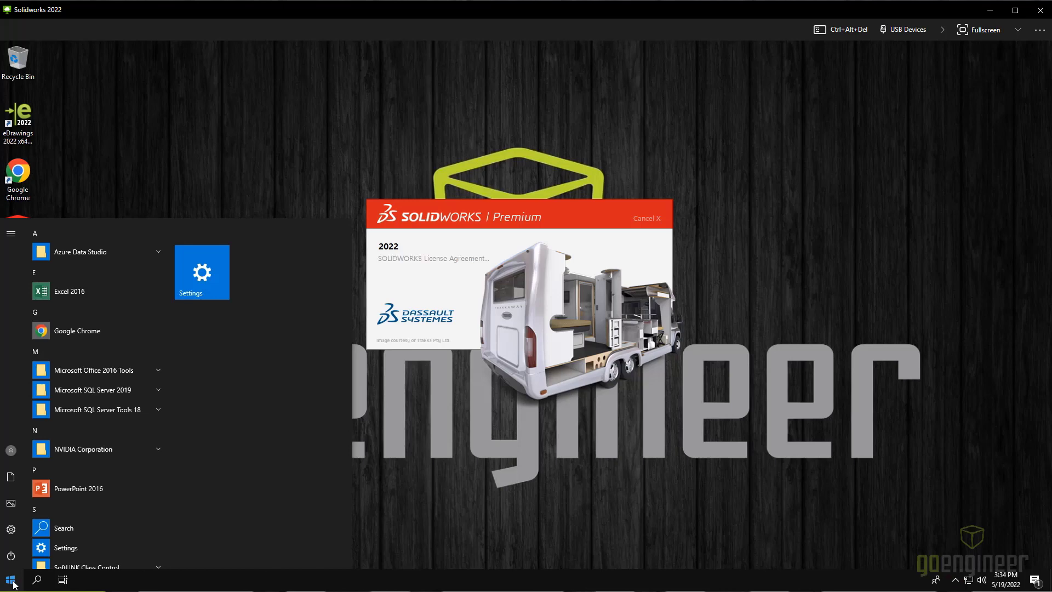
type("file")
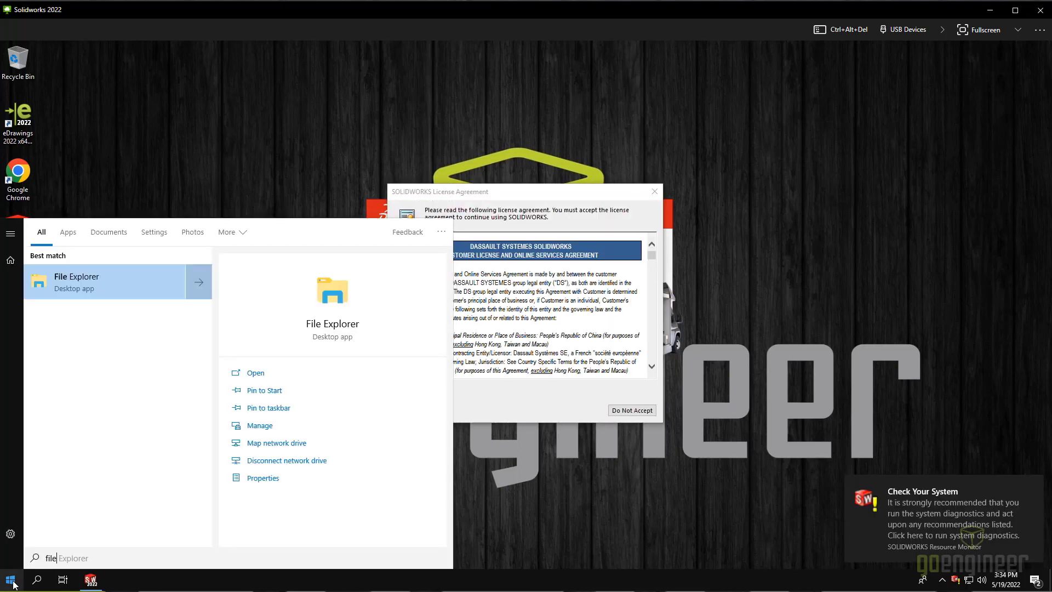
key("Return")
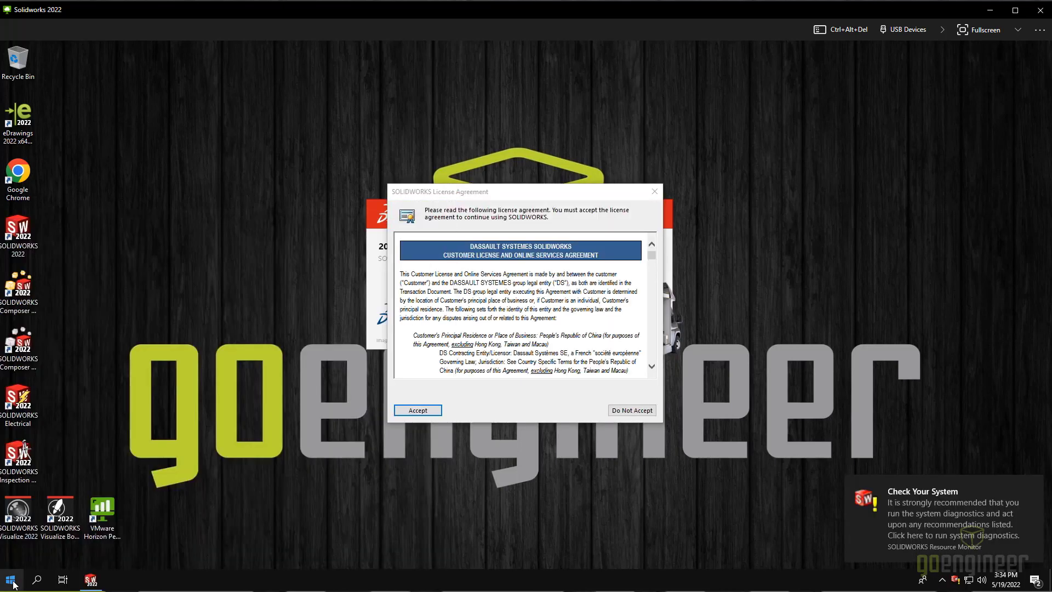
Step: Accept the SOLIDWORKS license agreement and bring File Explorer back to the front
left_click(776, 145)
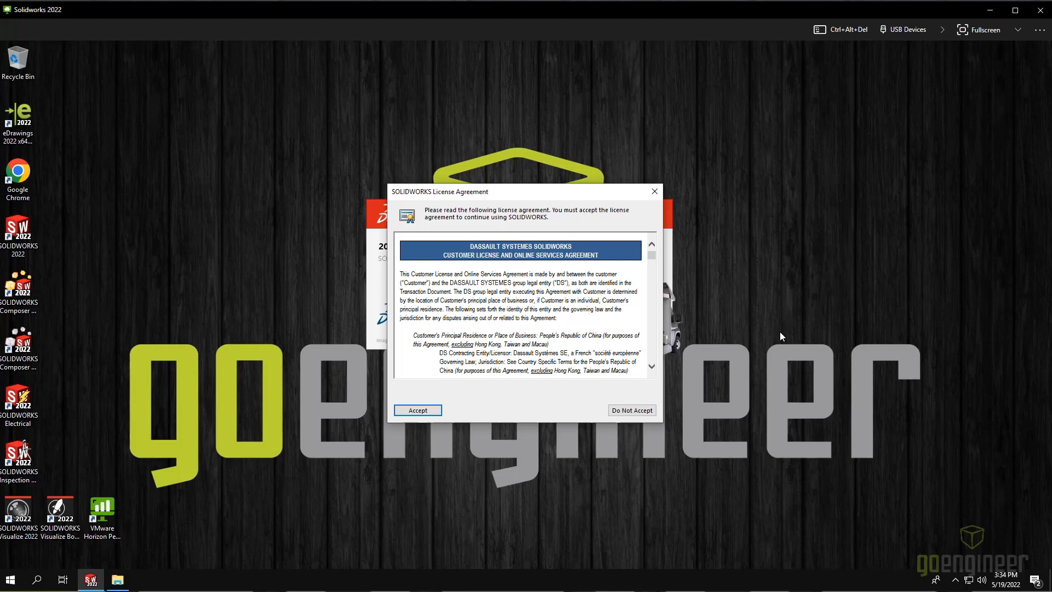
left_click(417, 410)
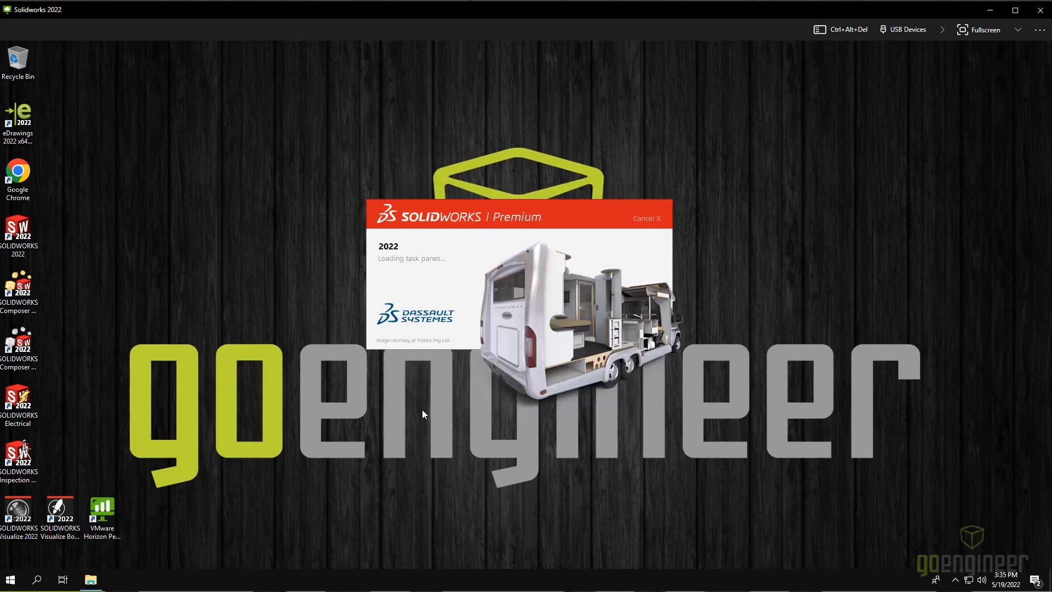
left_click(94, 582)
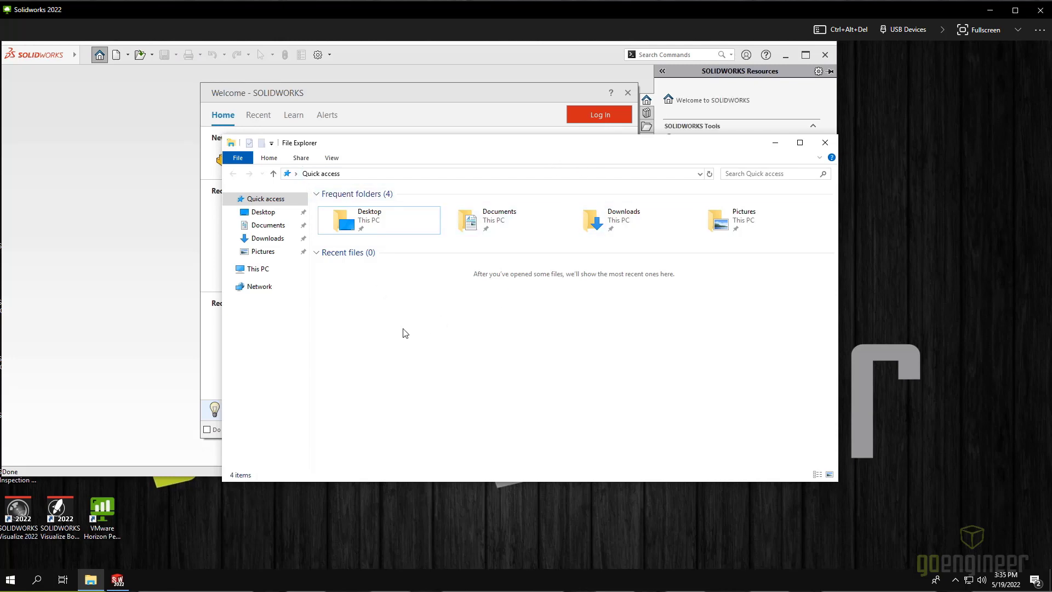
Step: Browse from This PC through VDI Files (T:) into 2022 SOLIDWORKS Training Files
left_click(258, 271)
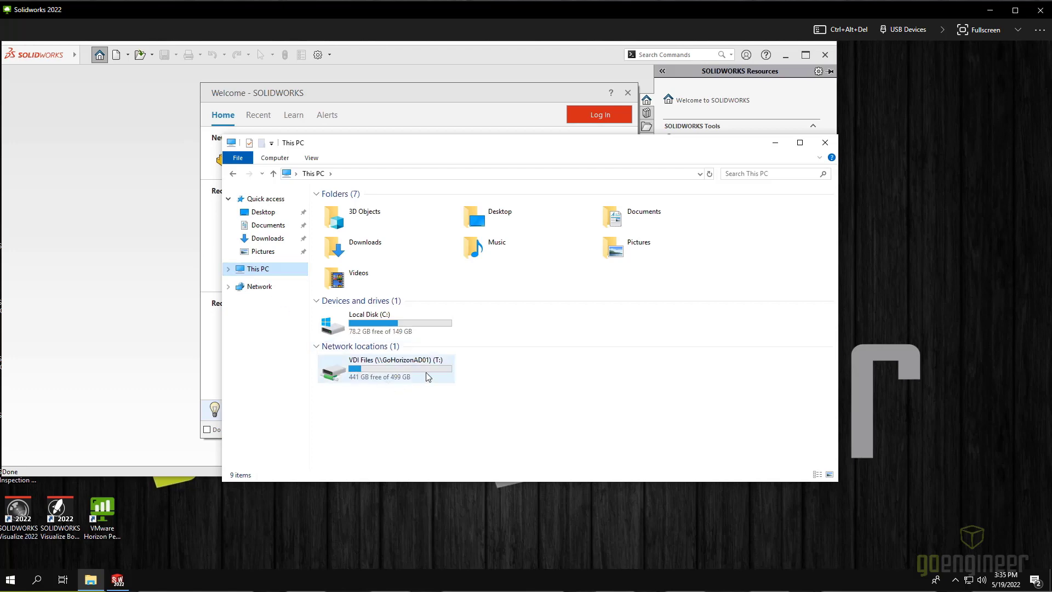
left_click(434, 379)
left_click(437, 363)
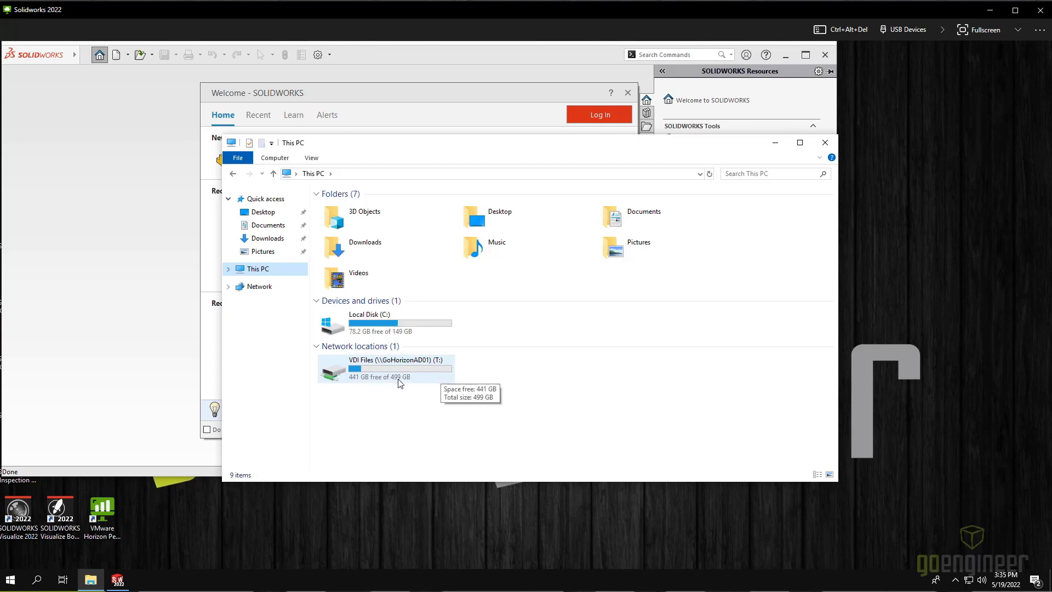
double_click(410, 369)
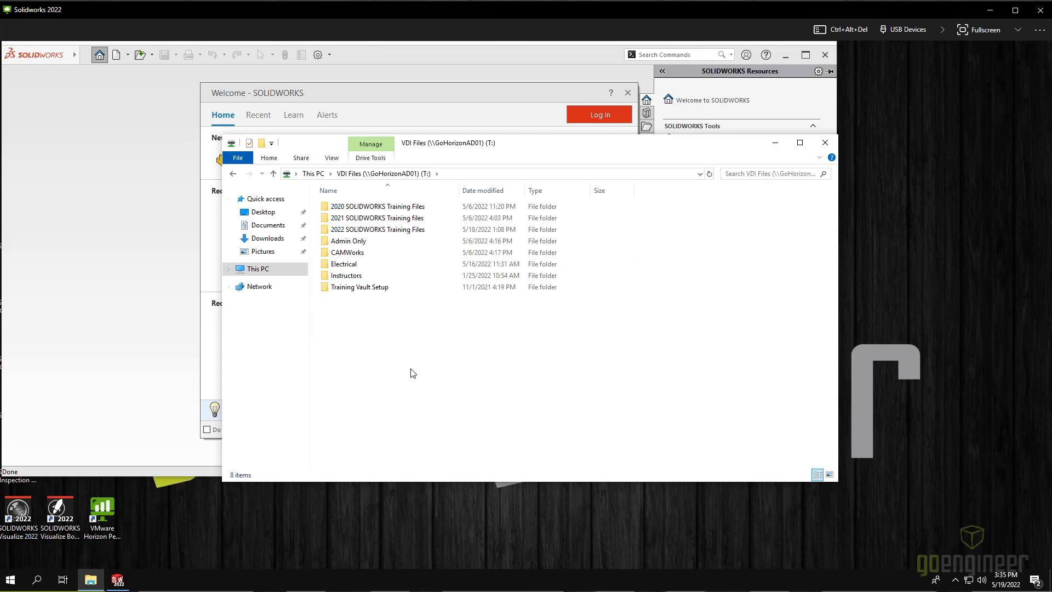
double_click(385, 231)
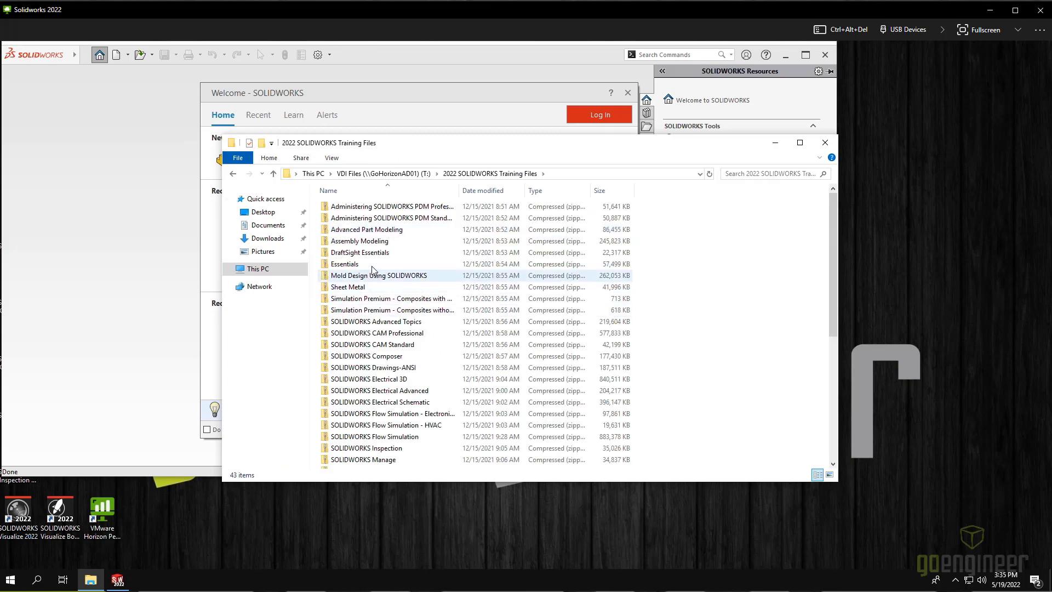
Step: Start Extract All on Essentials.zip and set the destination folder to Desktop
left_click(424, 266)
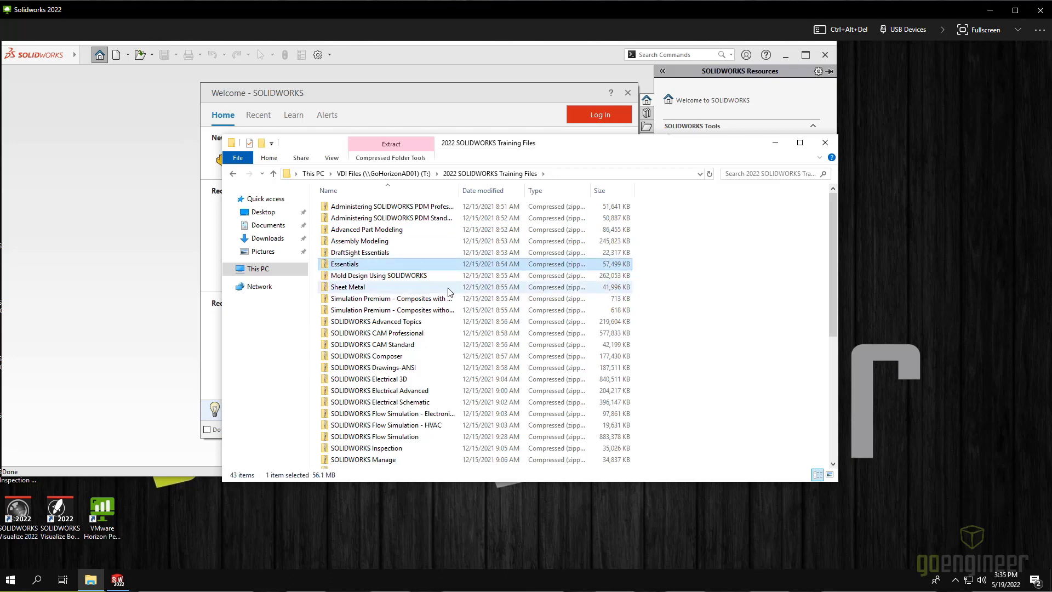
right_click(360, 267)
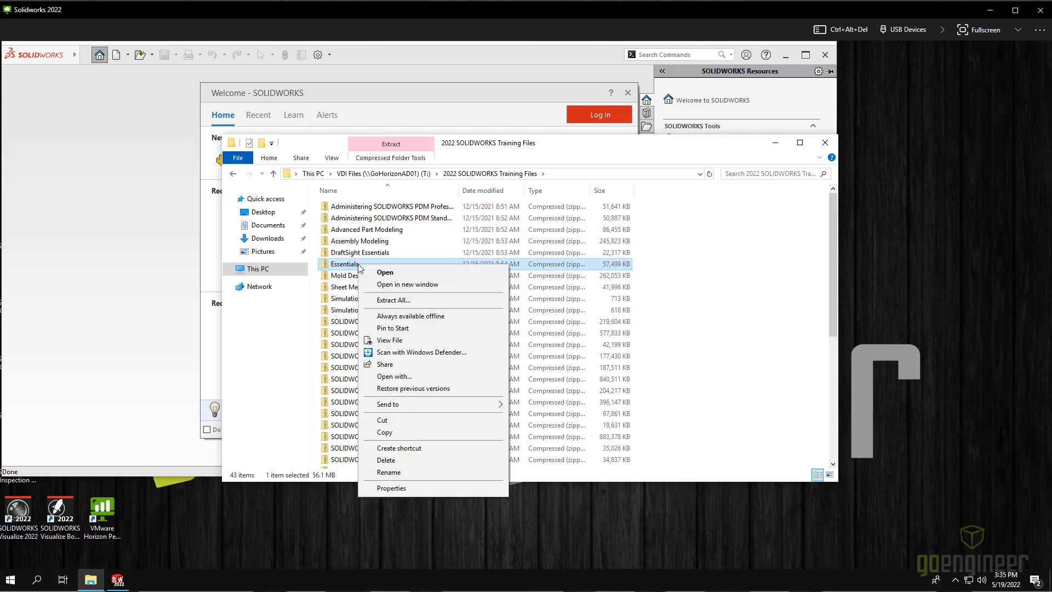
left_click(395, 303)
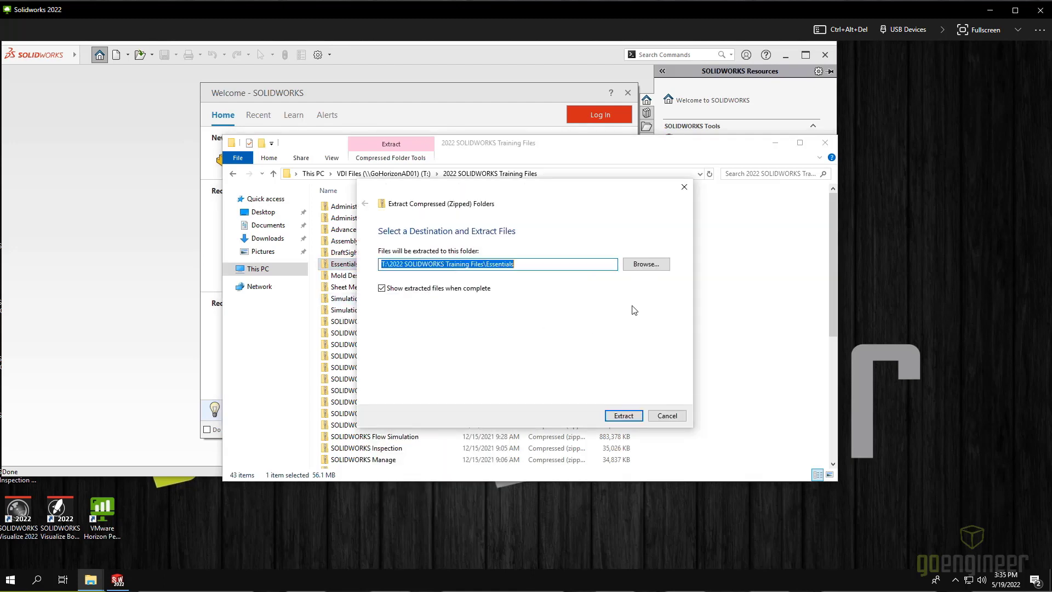
left_click(647, 265)
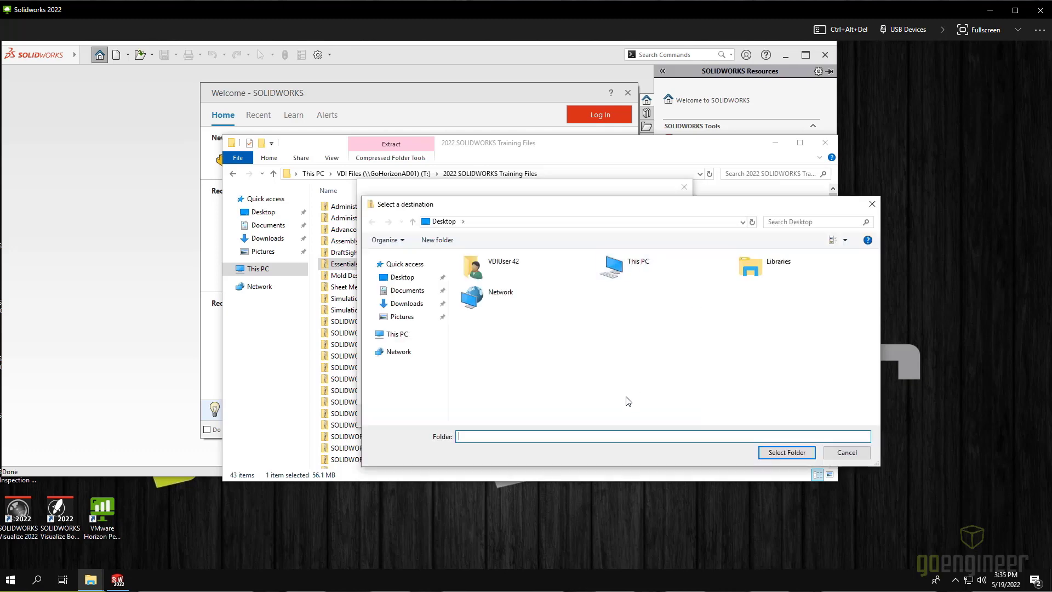
left_click(406, 277)
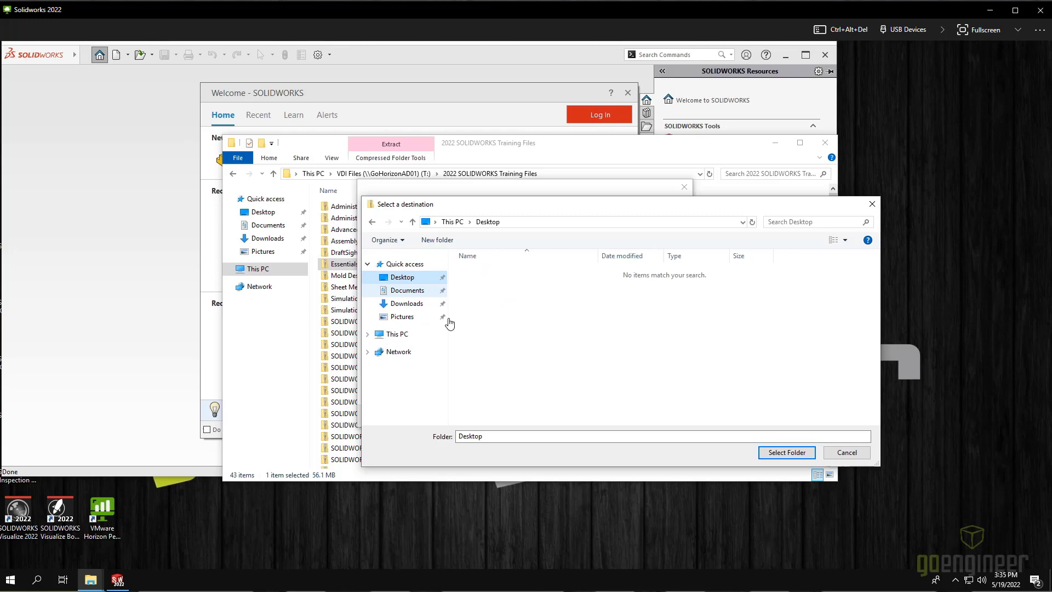
left_click(797, 454)
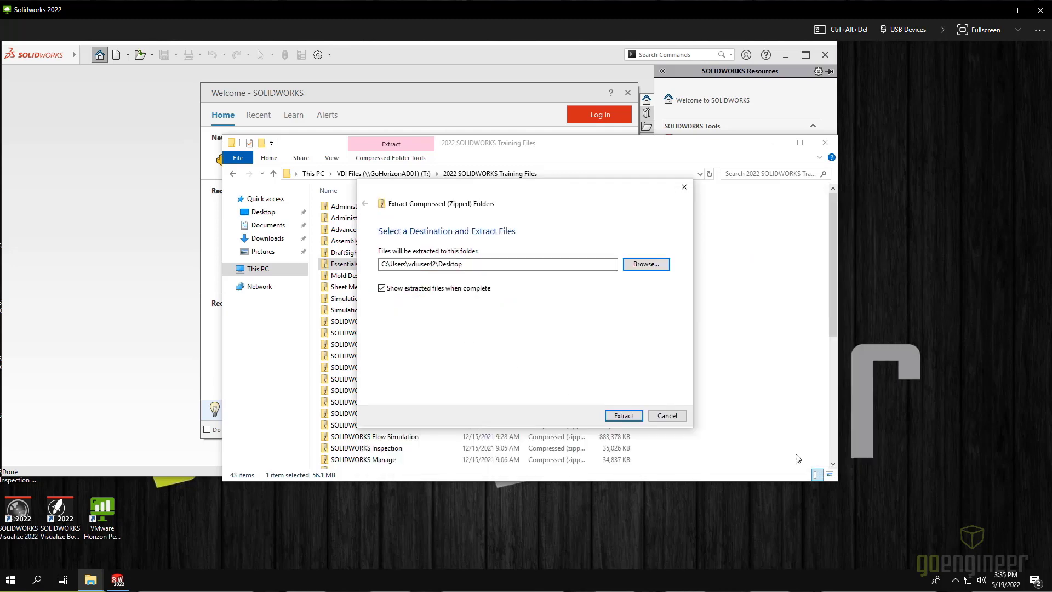
Step: Extract Essentials to the Desktop, check its Lesson folders, and switch back to SOLIDWORKS
left_click(619, 418)
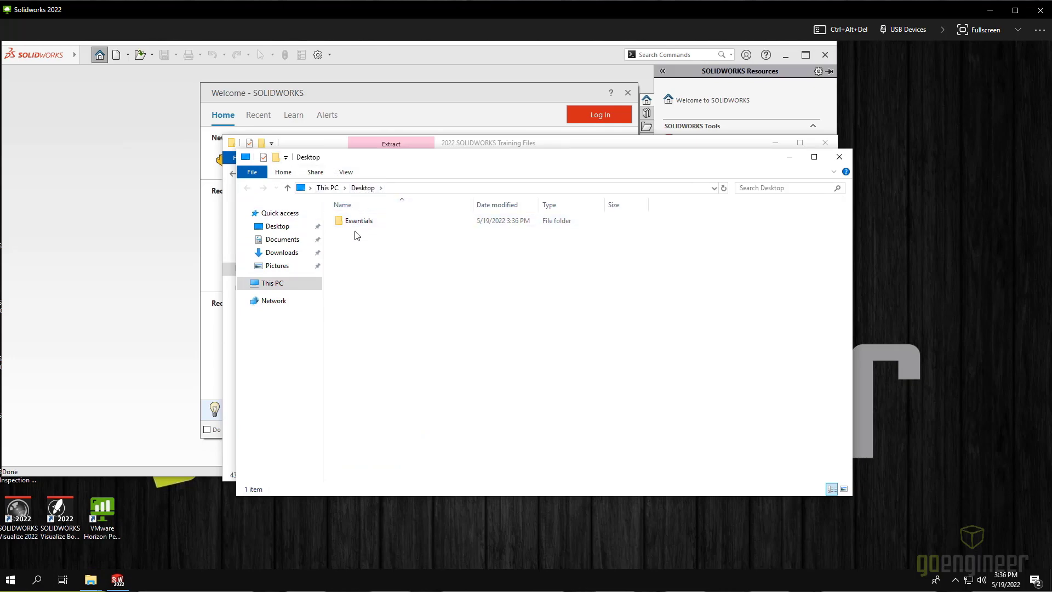
double_click(369, 222)
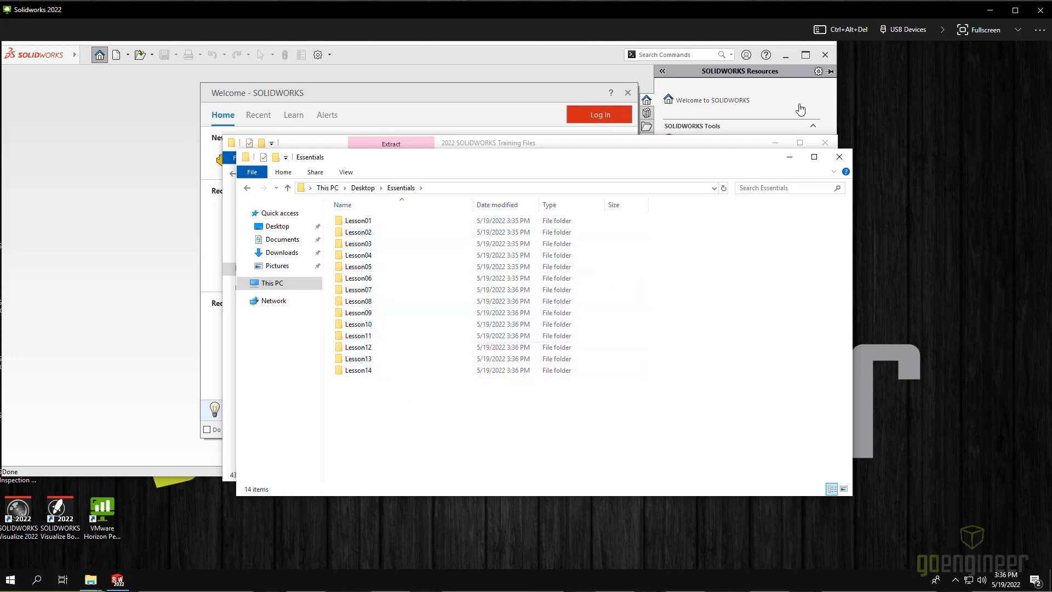
left_click(804, 55)
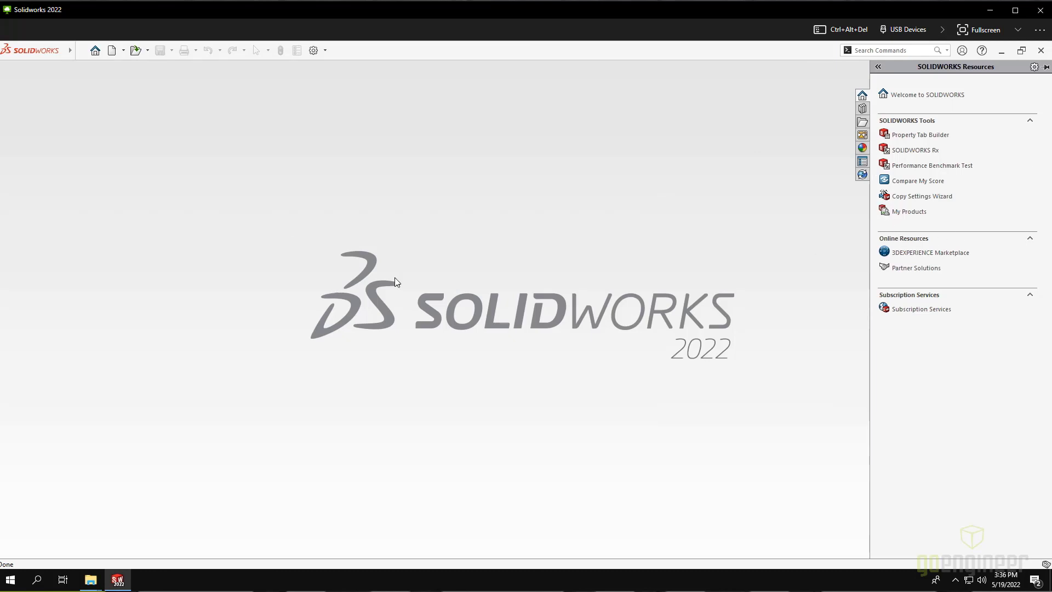
Step: Open the Design Intent 3 part from Desktop\Essentials\Lesson01\Case Study
left_click(137, 51)
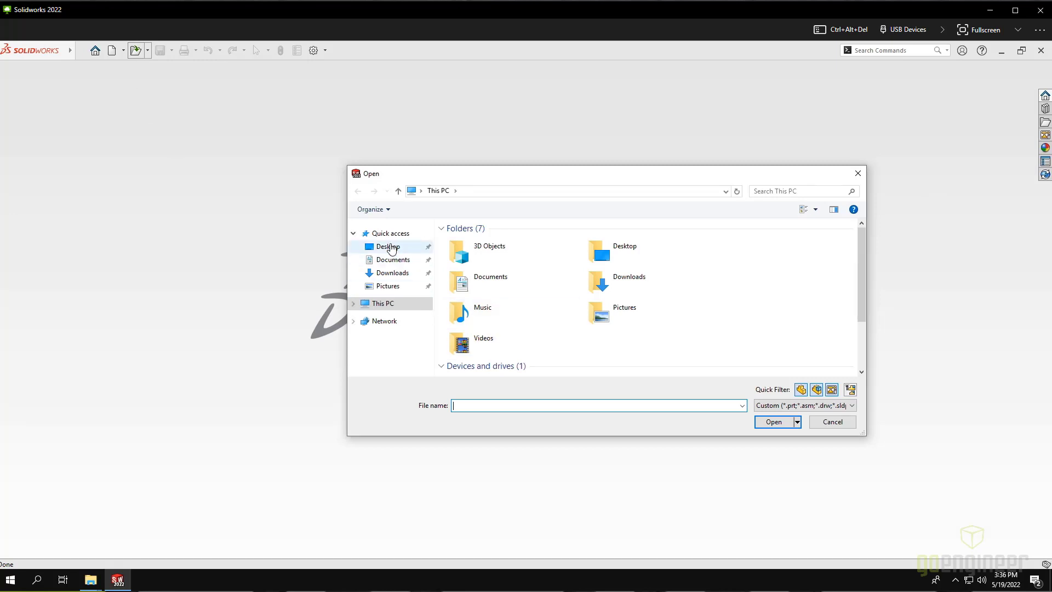
left_click(388, 247)
left_click(470, 244)
double_click(470, 245)
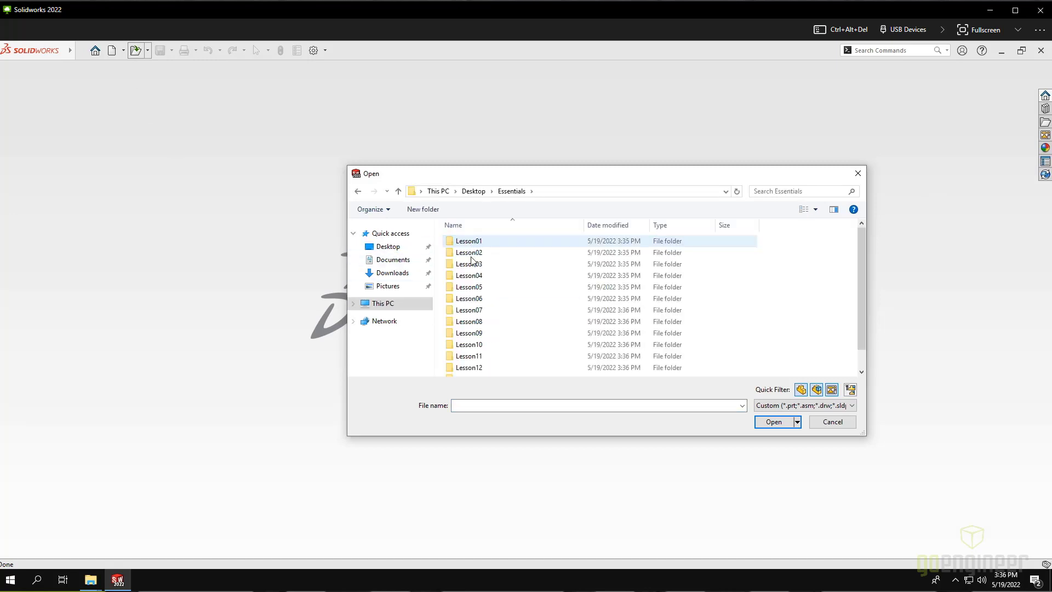
double_click(472, 246)
double_click(473, 245)
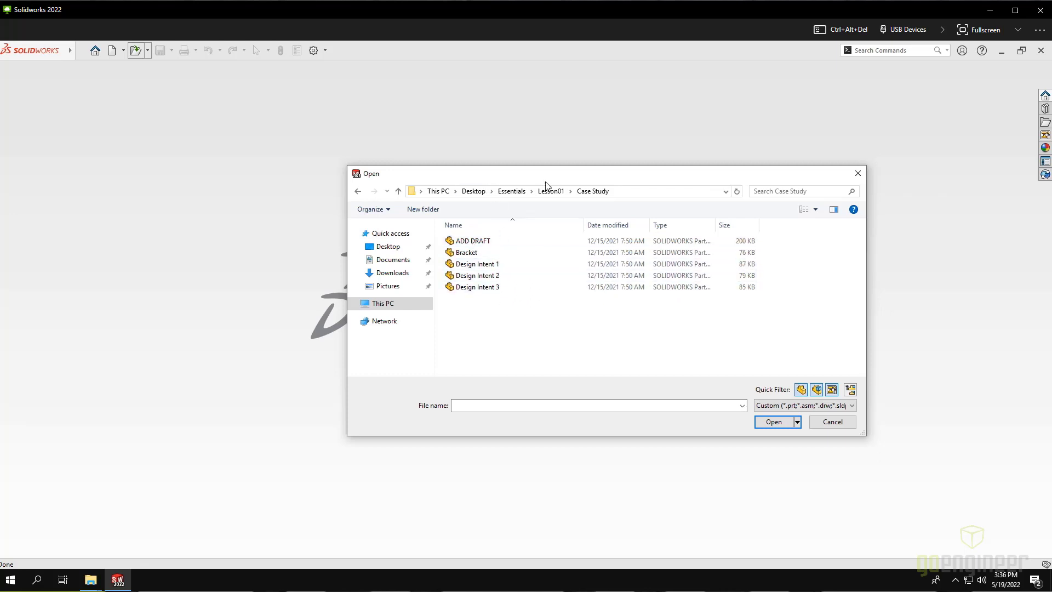
left_click(500, 289)
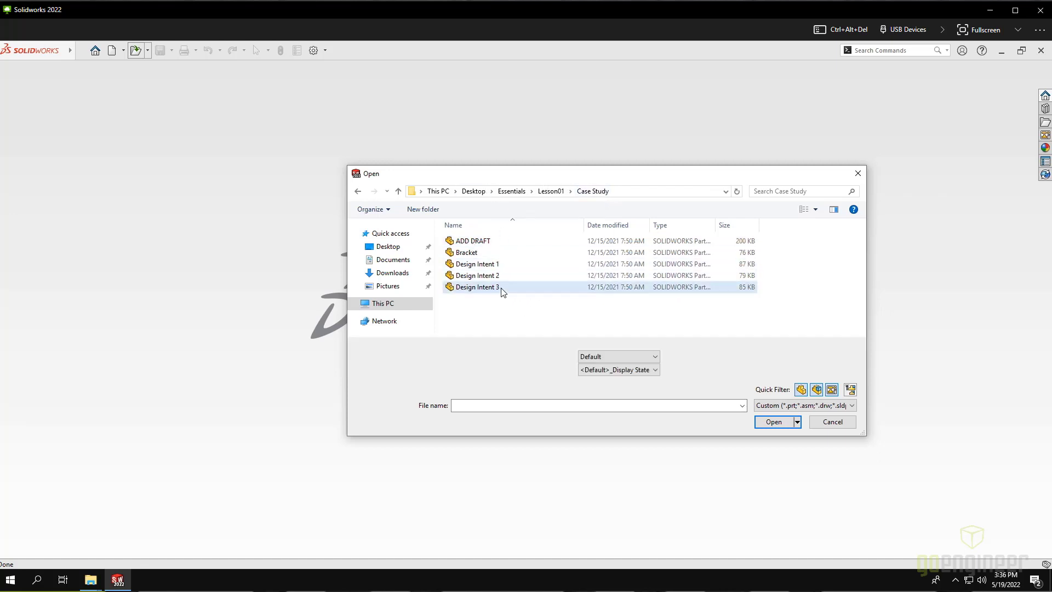
left_click(774, 421)
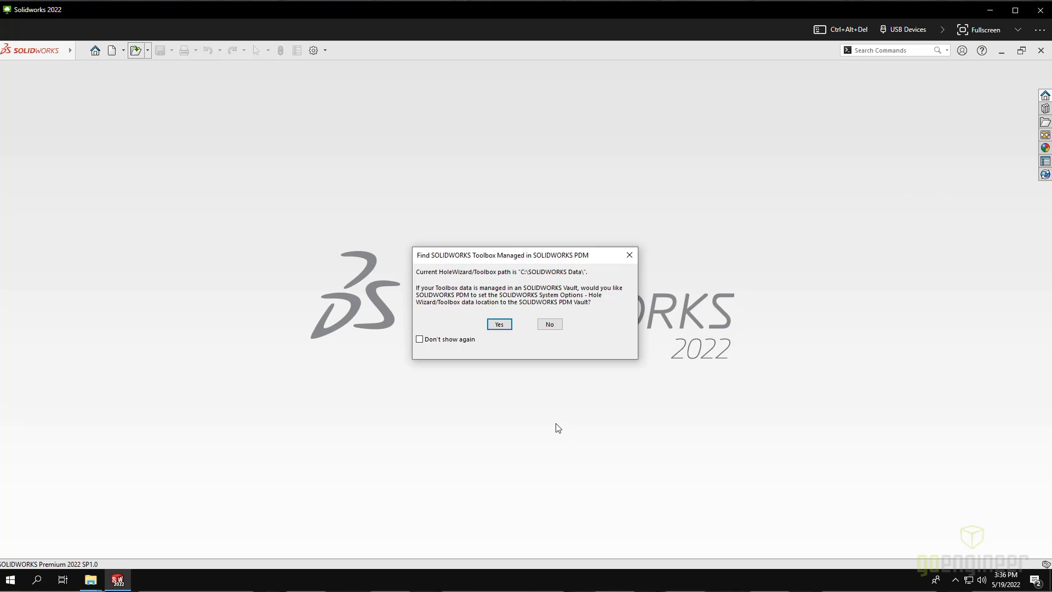
Step: Decline the Toolbox prompt and set the Cut-Revolve2 angle to 270°, then view the large end
left_click(550, 326)
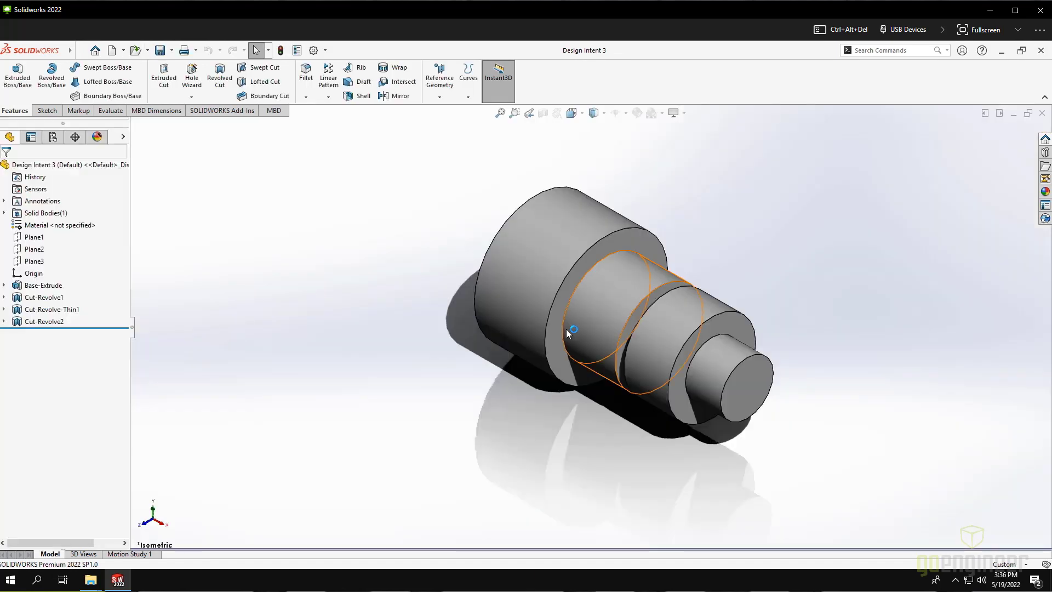
left_click_drag(555, 414, 582, 372)
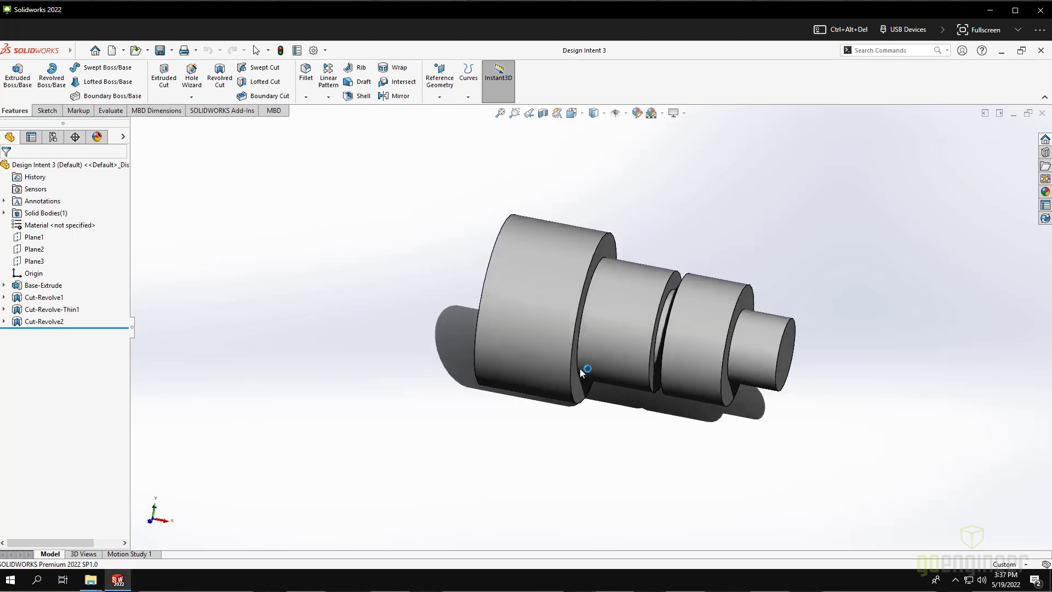
right_click(59, 322)
left_click(68, 289)
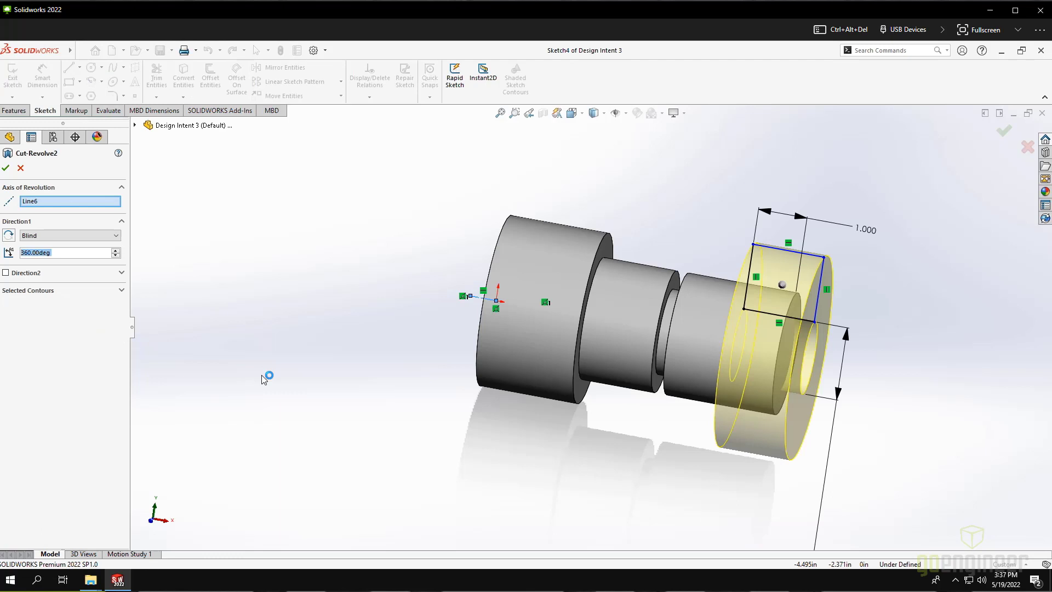
type("270")
key("Return")
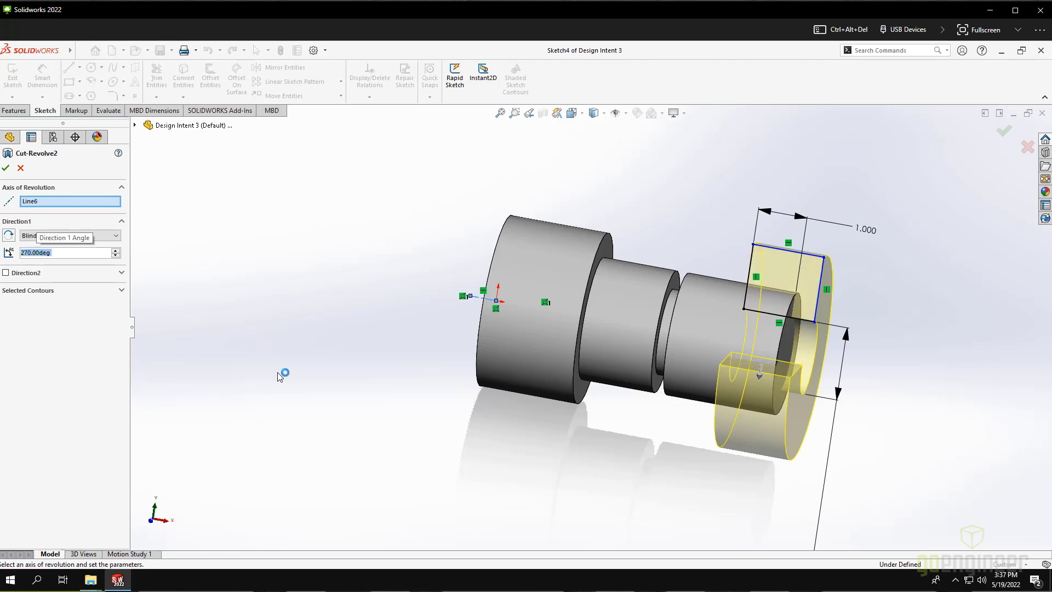
left_click(6, 170)
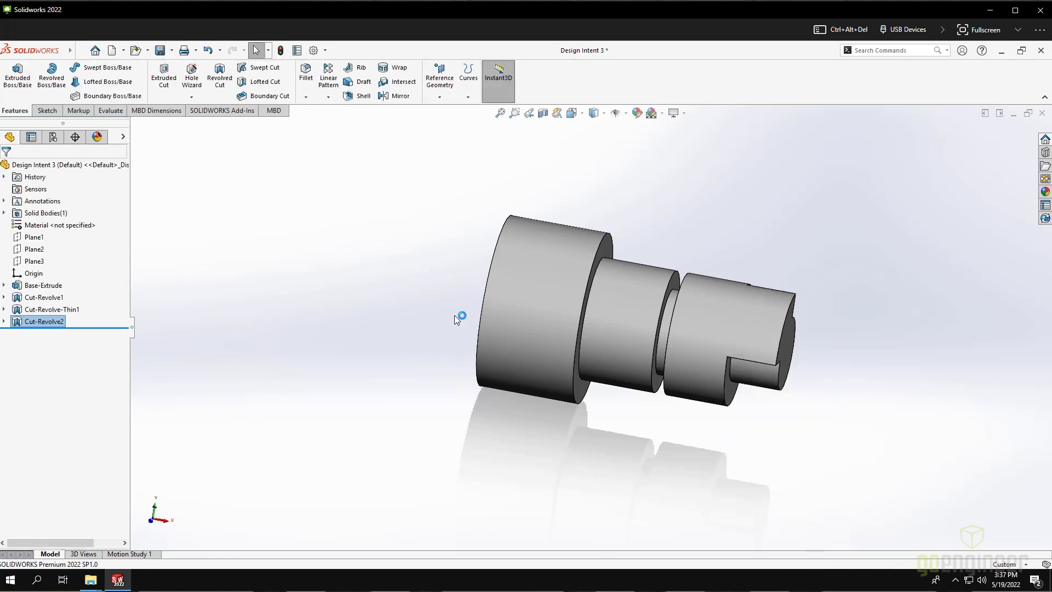
left_click_drag(323, 304, 452, 333)
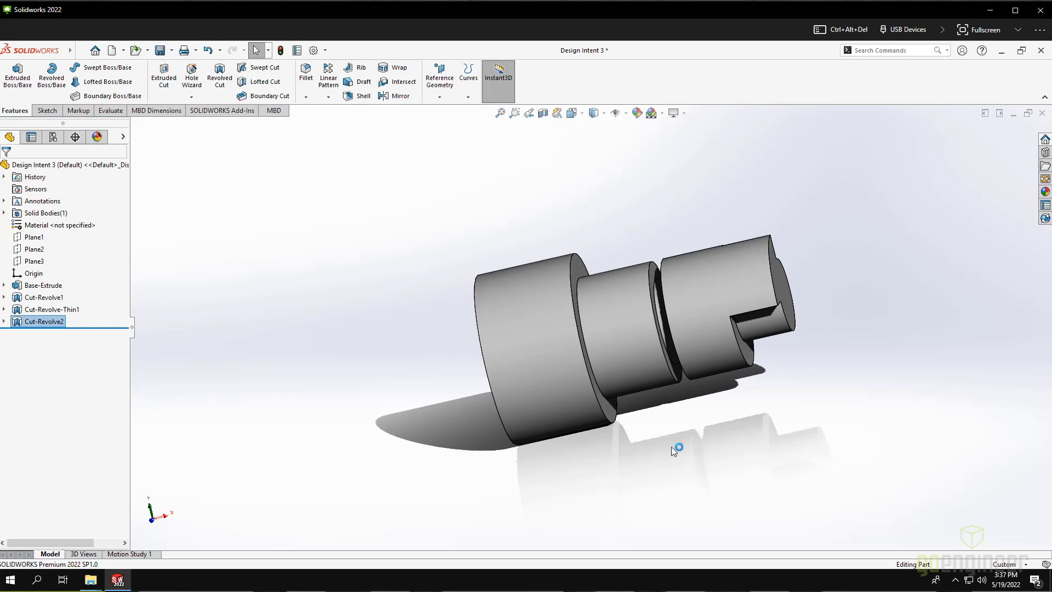
left_click_drag(667, 425, 585, 416)
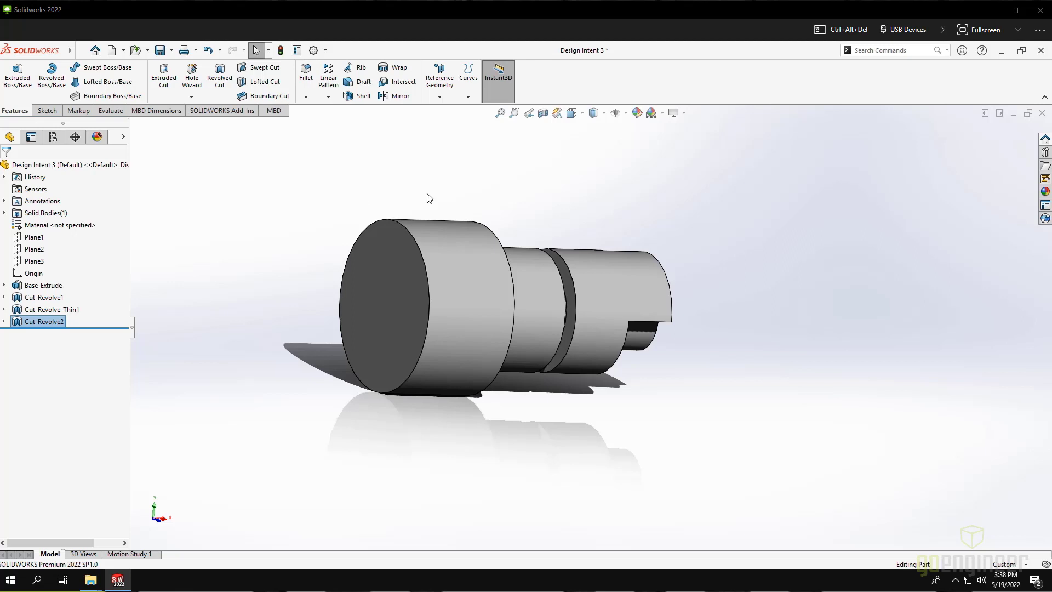
Step: Close the Design Intent 3 part, answering the save prompt, and quit SOLIDWORKS
left_click(1043, 115)
left_click(518, 328)
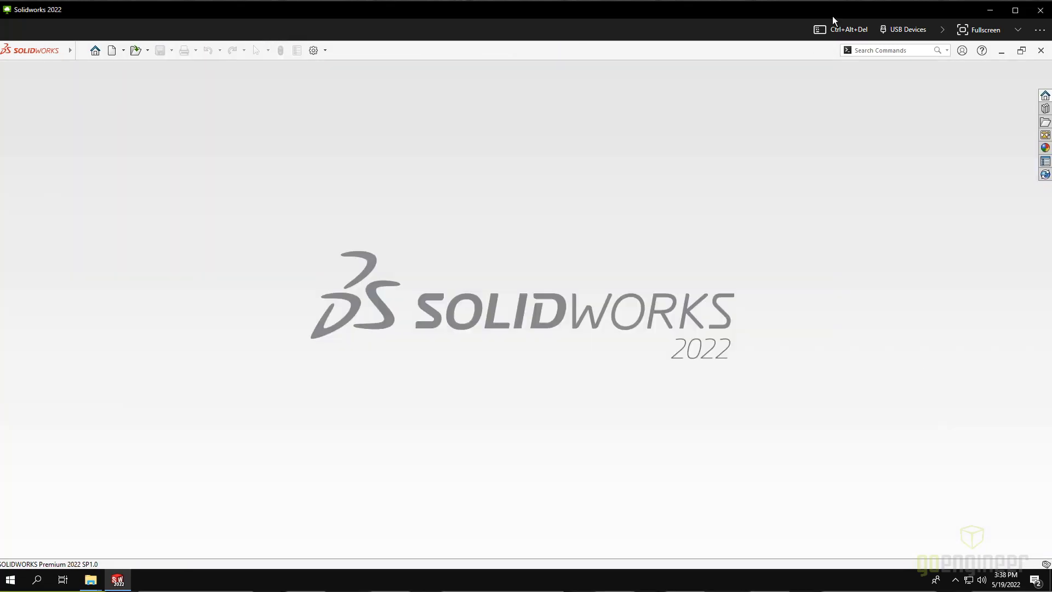
left_click(1041, 50)
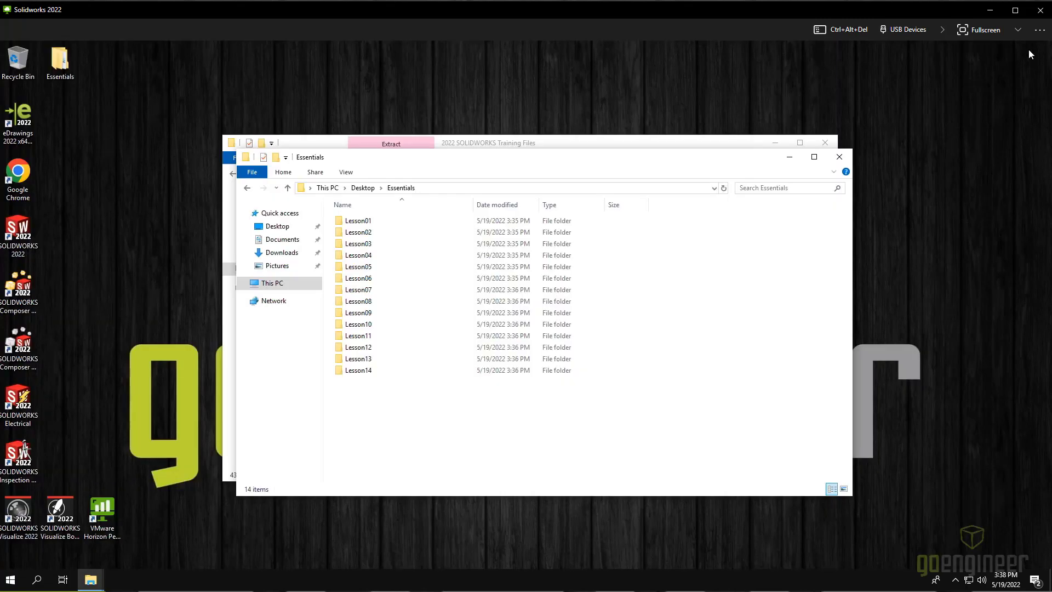
Step: Log off the Solidworks 2022 remote desktop and confirm
left_click(1040, 31)
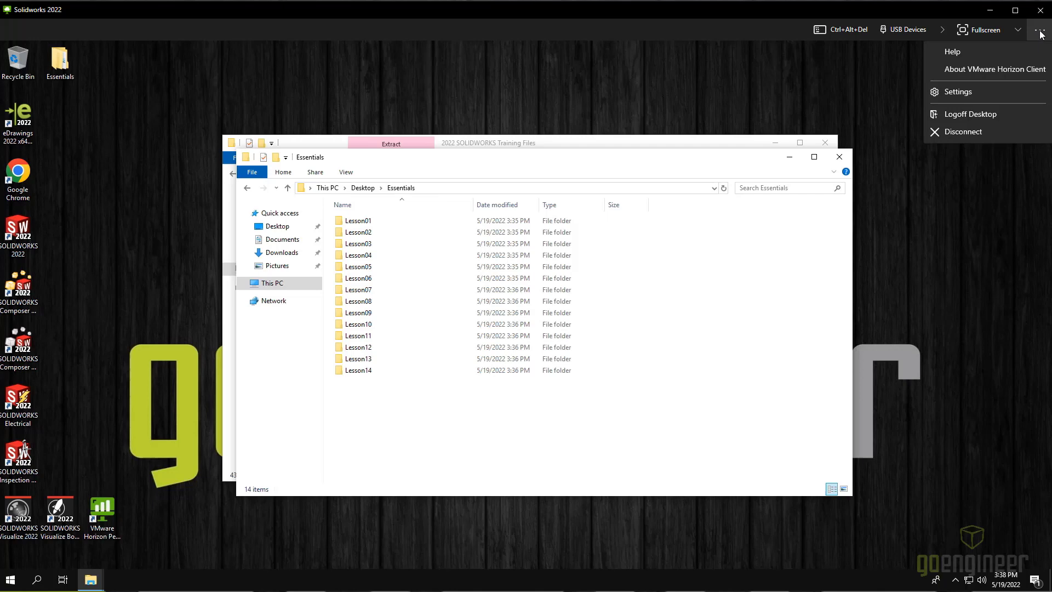
left_click(982, 113)
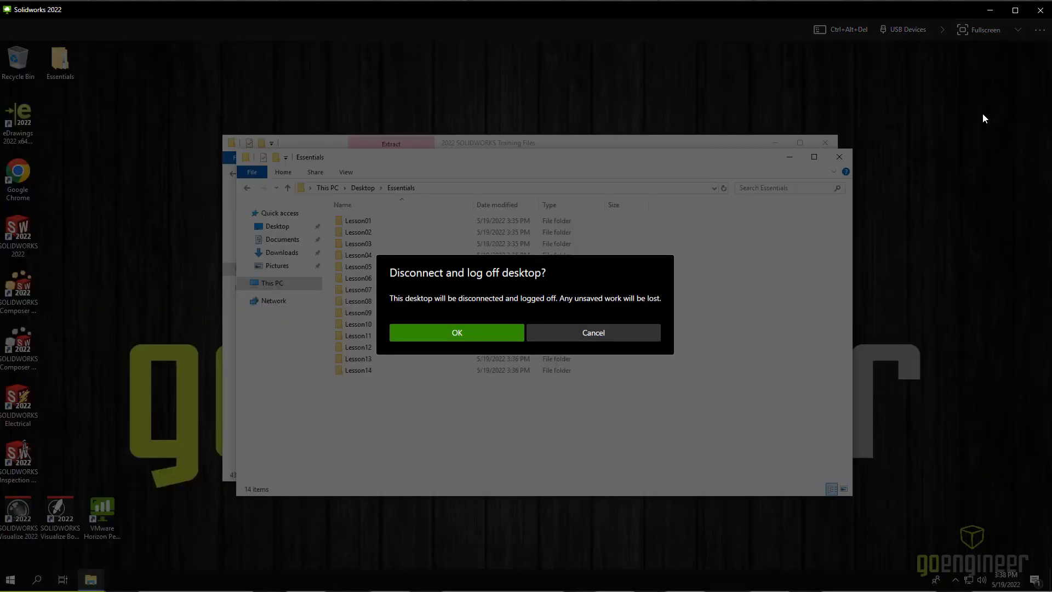
left_click(465, 333)
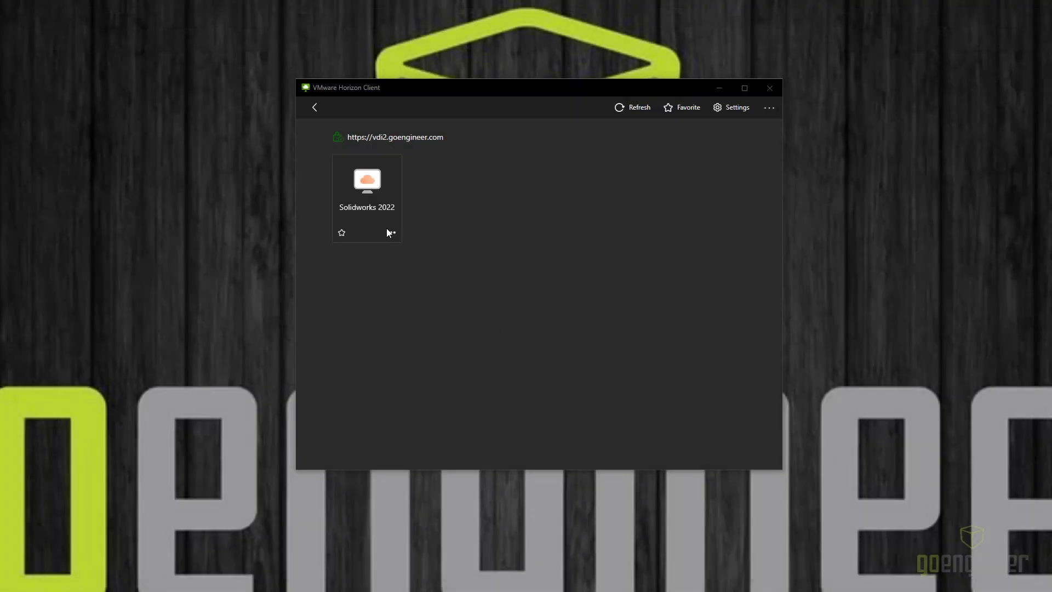
Step: Leave the desktop list and confirm logging off the vdi2.goengineer.com server
left_click(316, 108)
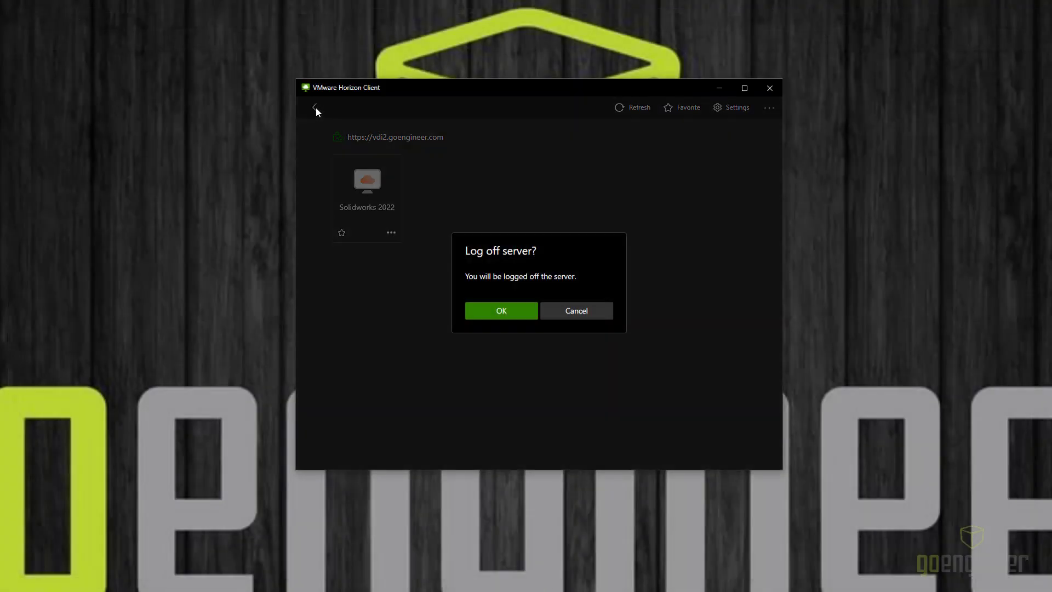
left_click(527, 311)
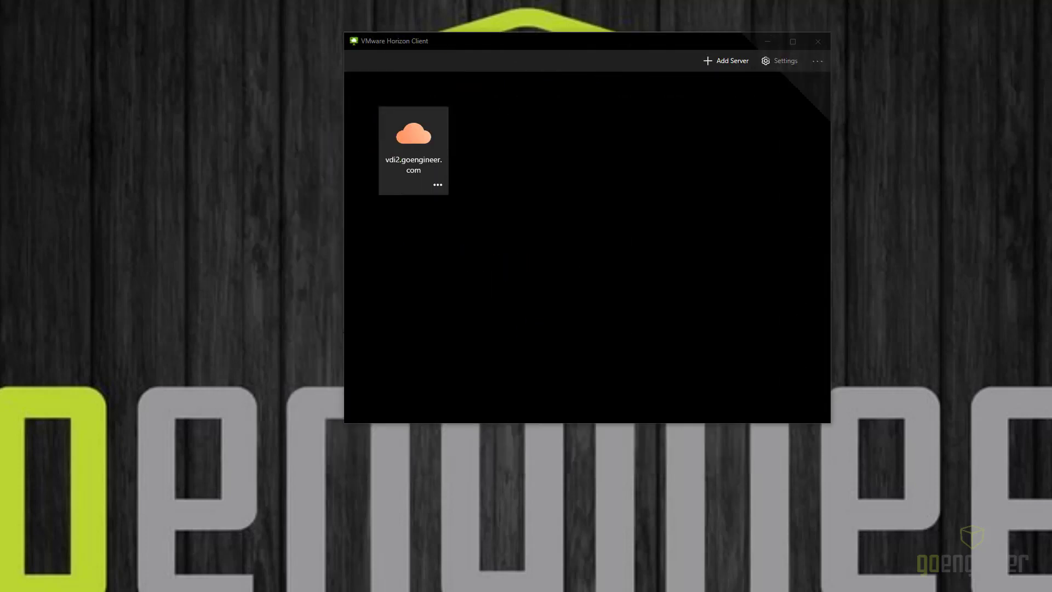